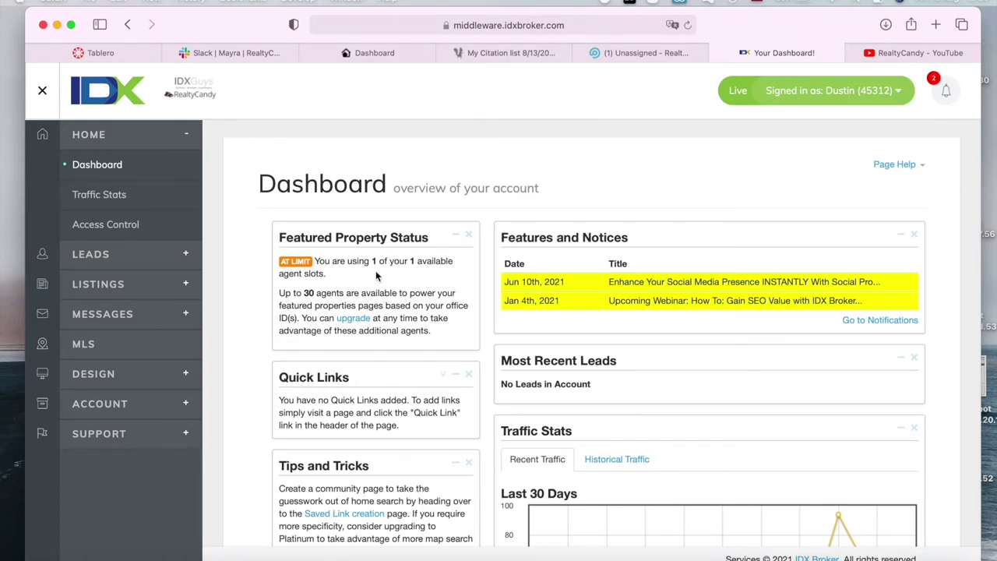
- Go to the website design's Saved Links page and start creating a new saved link
{"action": "scroll", "coordinate": [130, 376], "scroll_direction": "down", "scroll_amount": 2}
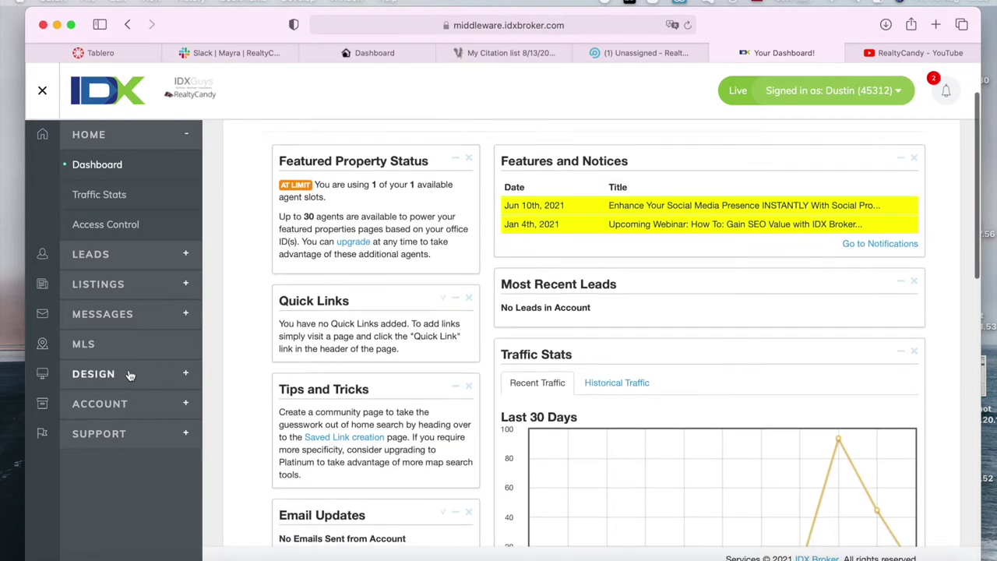
{"action": "left_click", "coordinate": [130, 376]}
{"action": "left_click", "coordinate": [119, 344]}
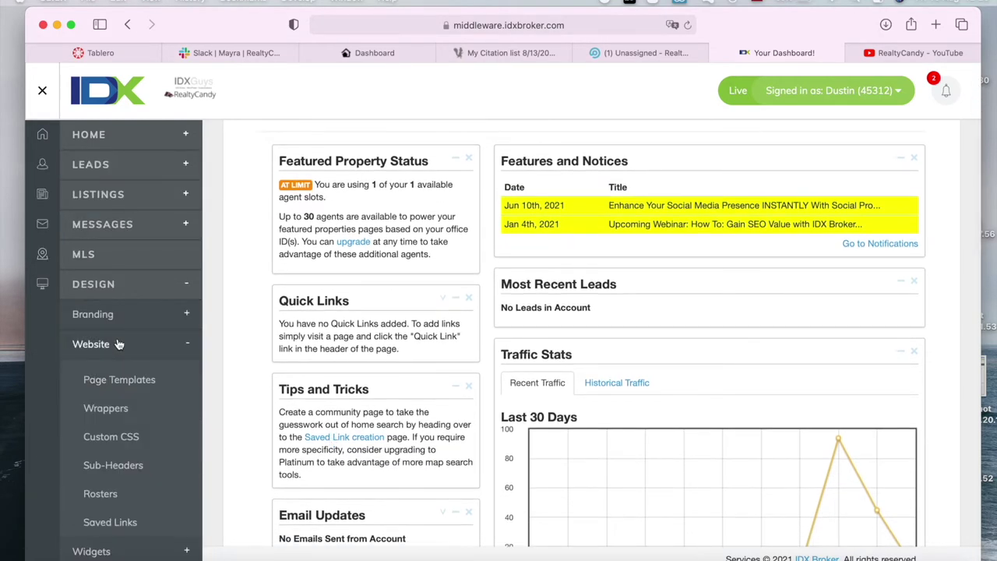
{"action": "scroll", "coordinate": [117, 390], "scroll_direction": "down", "scroll_amount": 2}
{"action": "left_click", "coordinate": [116, 455]}
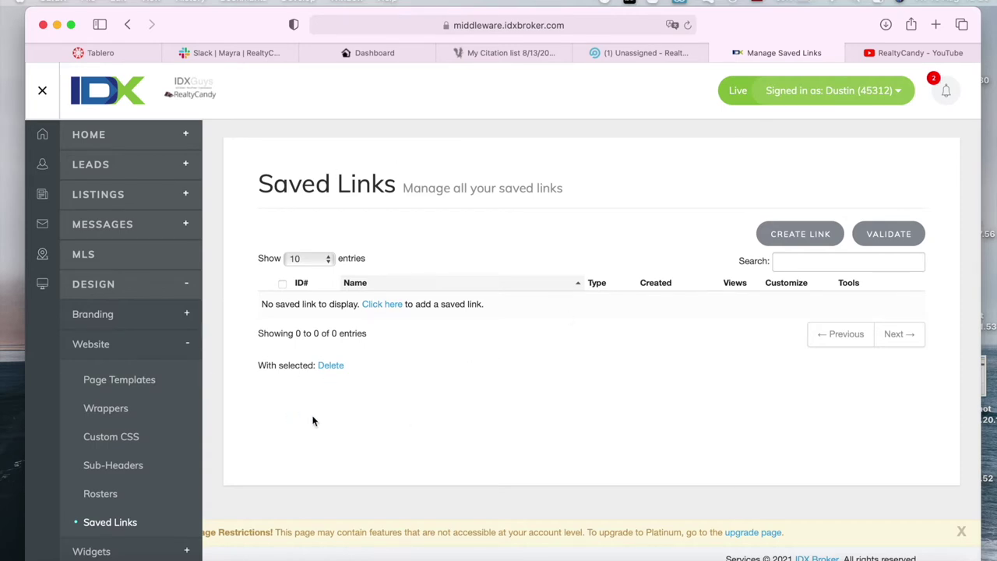
{"action": "left_click", "coordinate": [814, 245]}
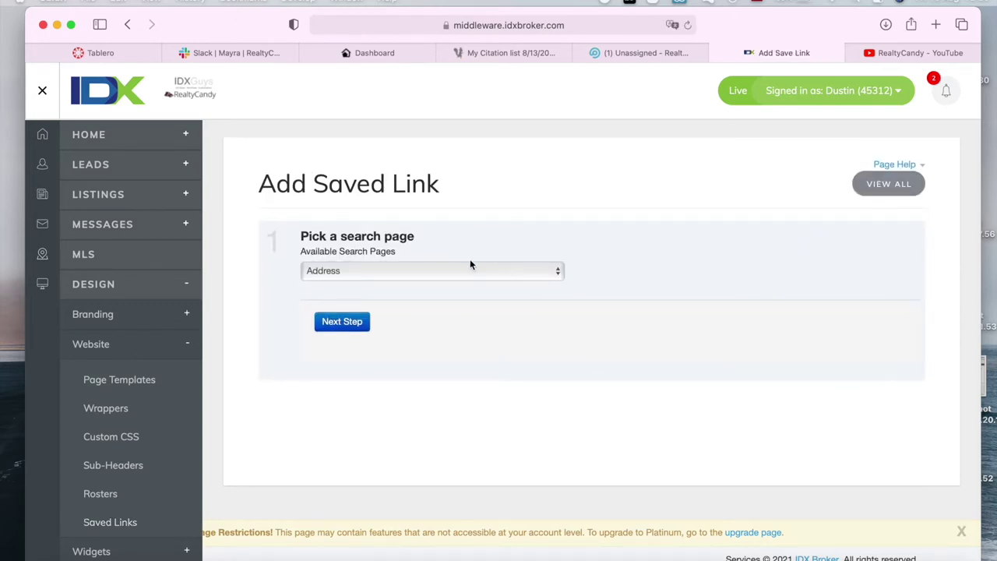
- Choose Build (Copy & Paste) Link as the search page and continue to the results page URL field
{"action": "left_click", "coordinate": [469, 266]}
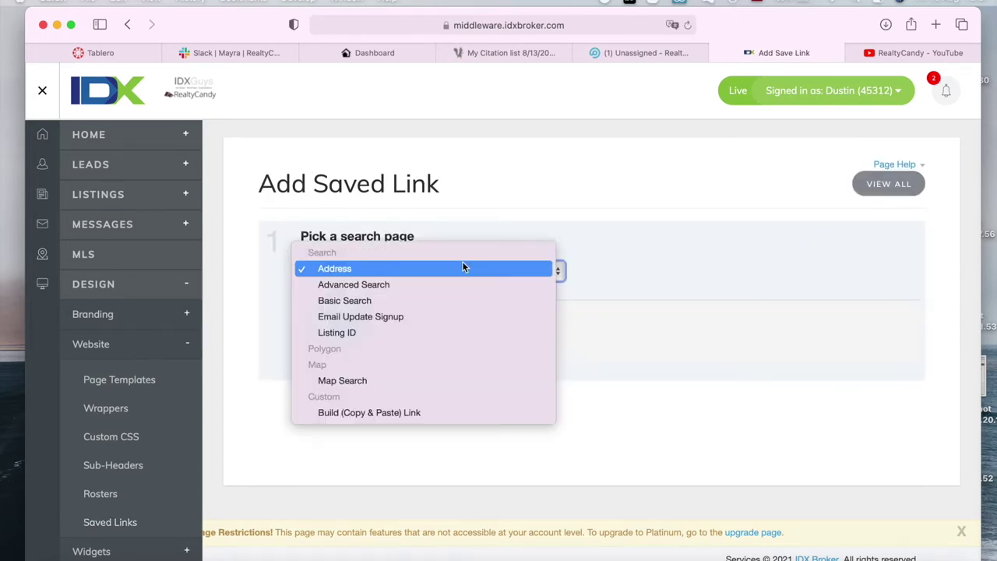
{"action": "left_click", "coordinate": [353, 413]}
{"action": "left_click", "coordinate": [344, 320]}
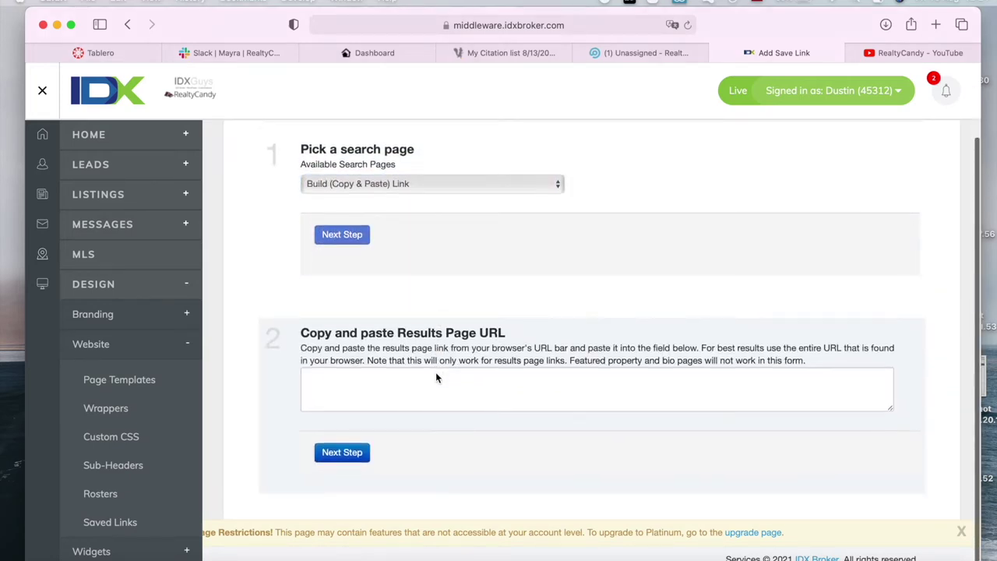
{"action": "left_click", "coordinate": [543, 381]}
{"action": "scroll", "coordinate": [594, 394], "scroll_direction": "up", "scroll_amount": 2}
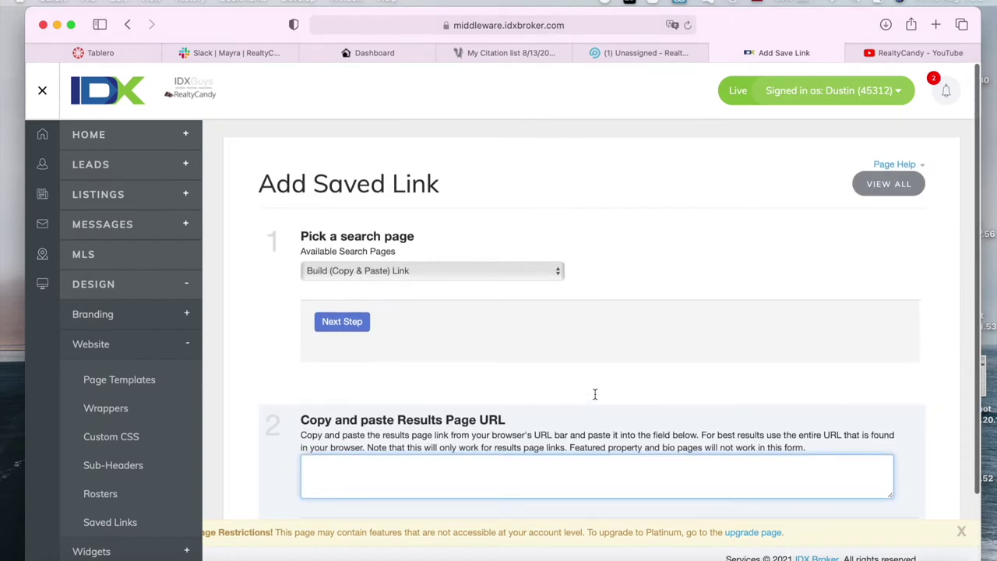
- Set the search page to Advanced Search and continue to the criteria form
{"action": "left_click", "coordinate": [351, 271]}
{"action": "left_click", "coordinate": [323, 290]}
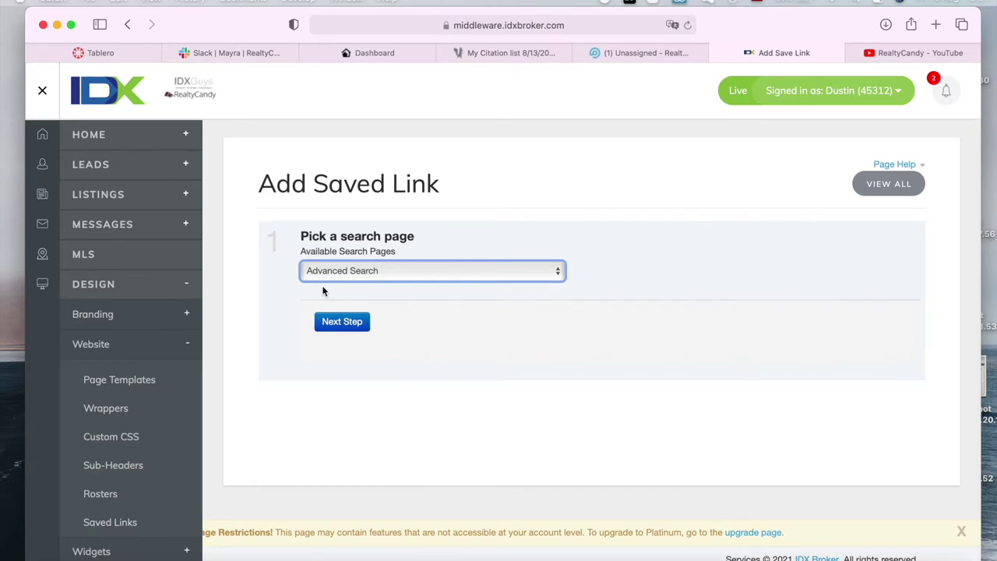
{"action": "left_click", "coordinate": [360, 328]}
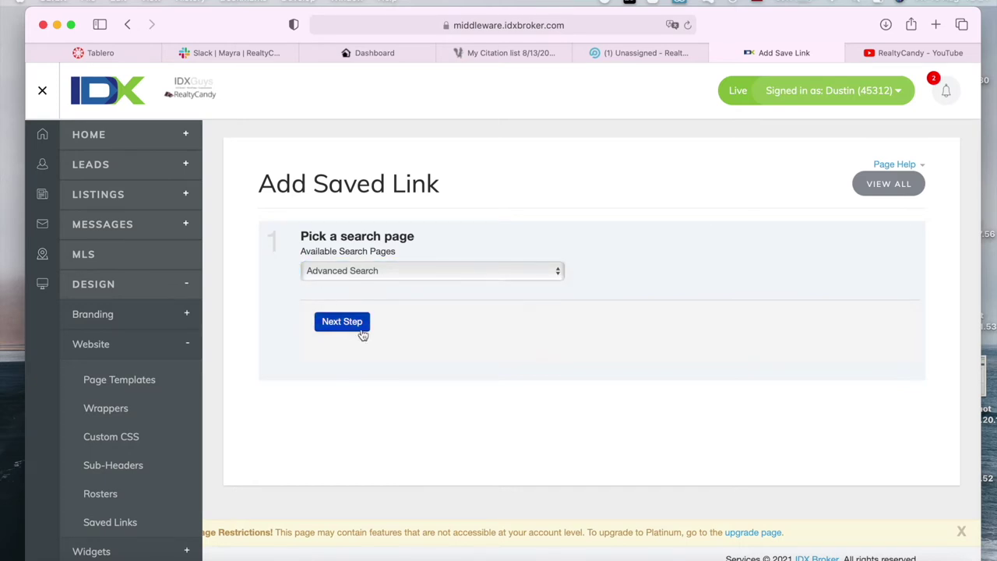
- Look through the criteria fields offered by the Advanced Search form, from property type down to the additional fields
{"action": "scroll", "coordinate": [582, 355], "scroll_direction": "down", "scroll_amount": 10}
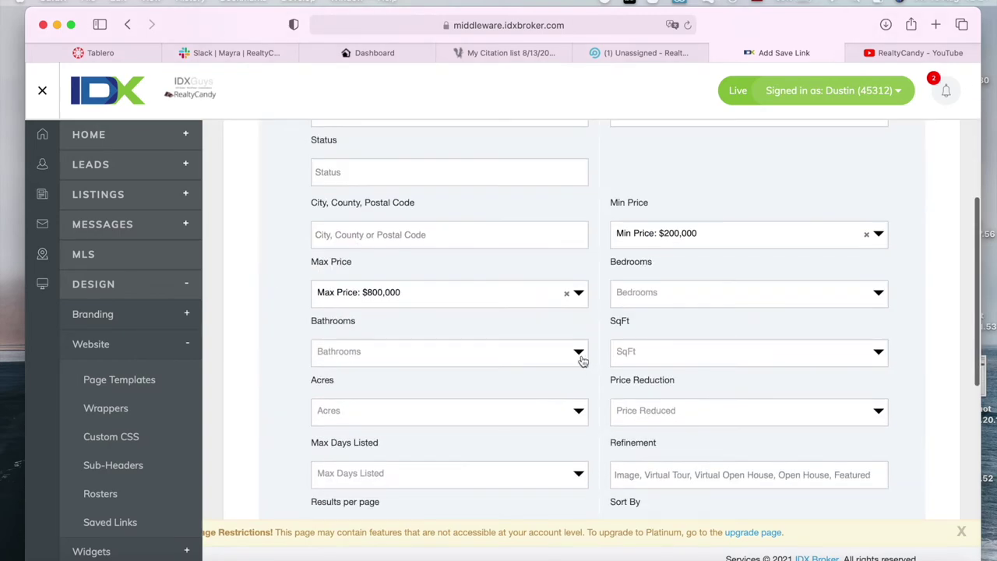
{"action": "scroll", "coordinate": [473, 152], "scroll_direction": "up", "scroll_amount": 10}
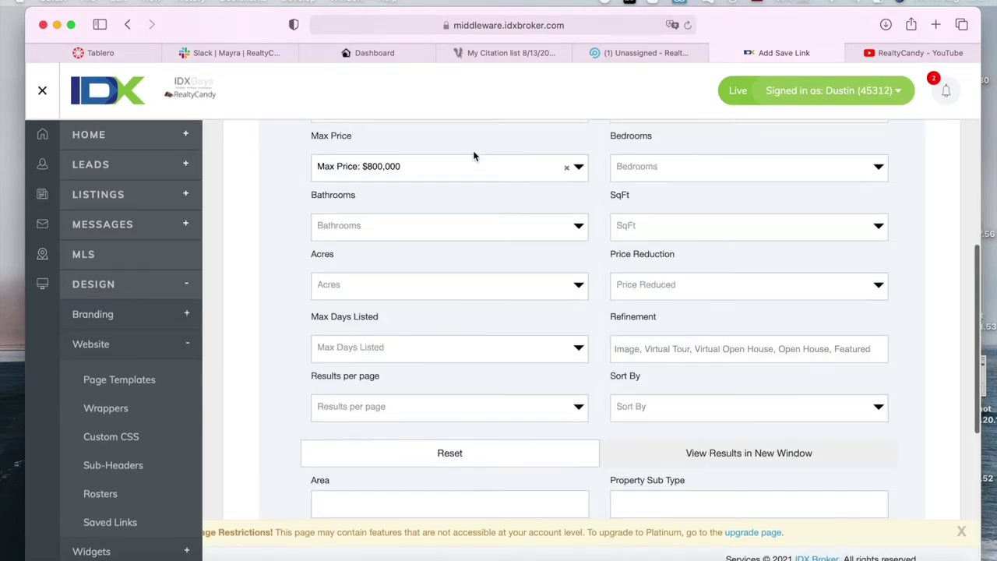
{"action": "scroll", "coordinate": [473, 156], "scroll_direction": "down", "scroll_amount": 7}
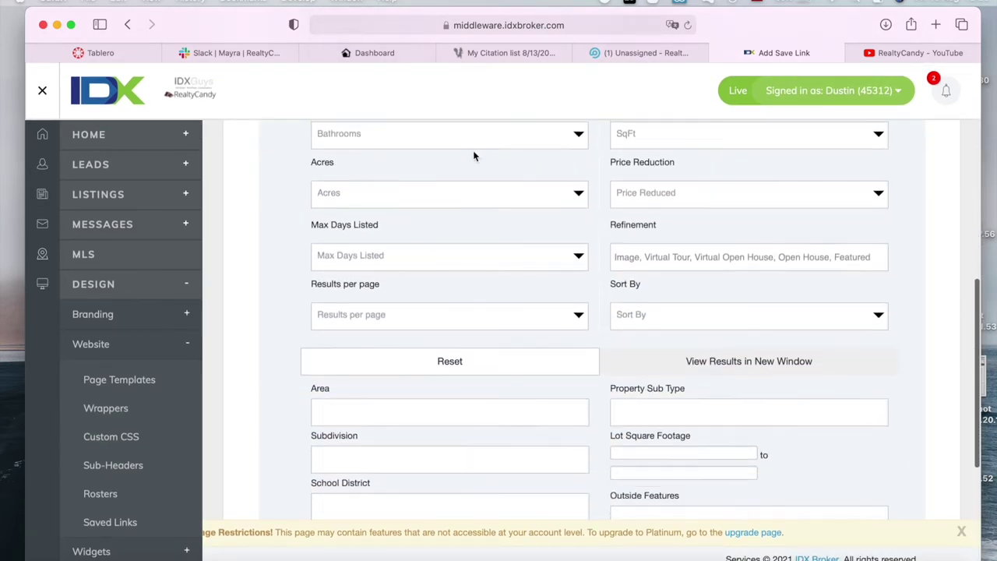
{"action": "scroll", "coordinate": [473, 155], "scroll_direction": "up", "scroll_amount": 5}
{"action": "scroll", "coordinate": [473, 156], "scroll_direction": "up", "scroll_amount": 5}
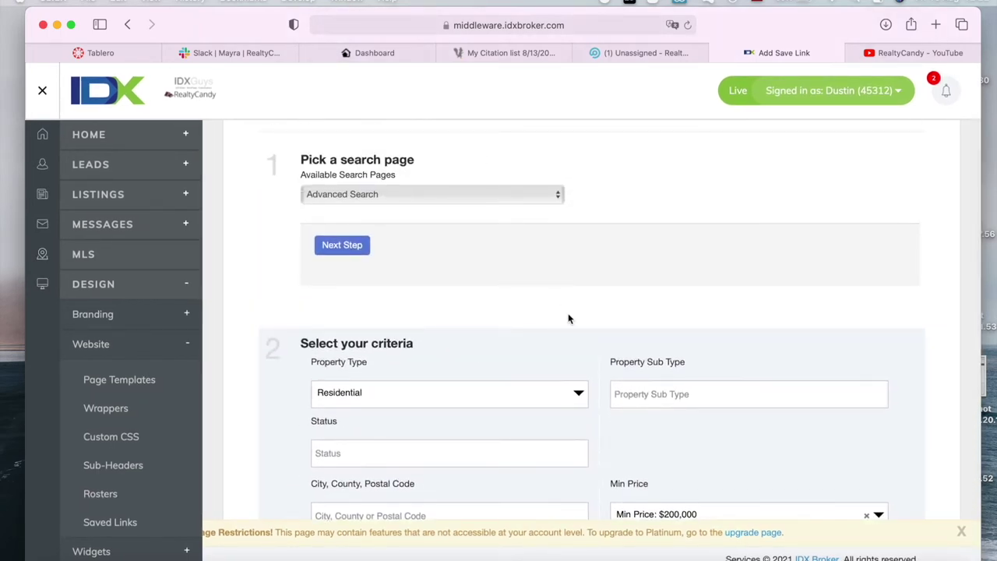
{"action": "scroll", "coordinate": [570, 319], "scroll_direction": "down", "scroll_amount": 2}
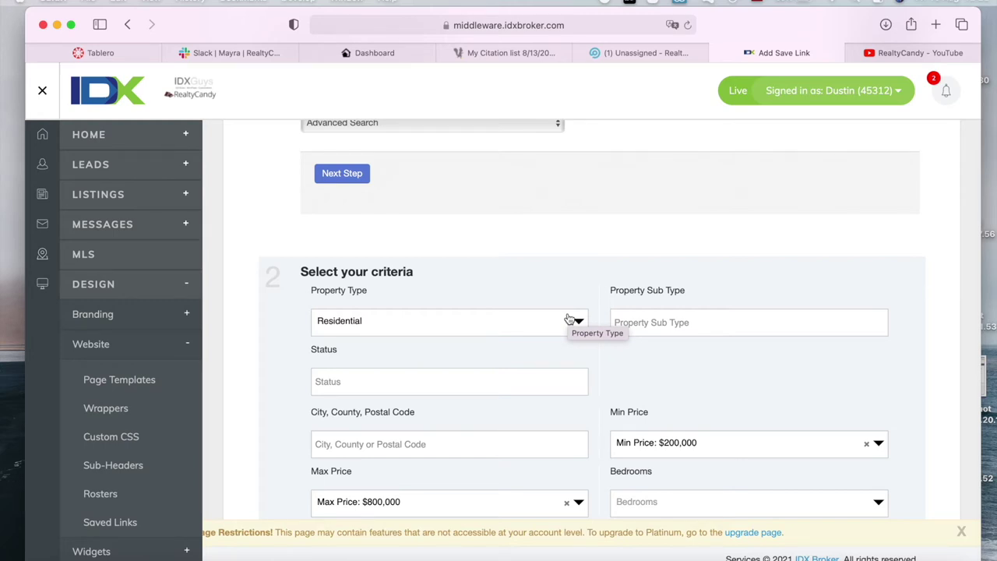
{"action": "scroll", "coordinate": [568, 319], "scroll_direction": "down", "scroll_amount": 3}
{"action": "scroll", "coordinate": [499, 178], "scroll_direction": "up", "scroll_amount": 1}
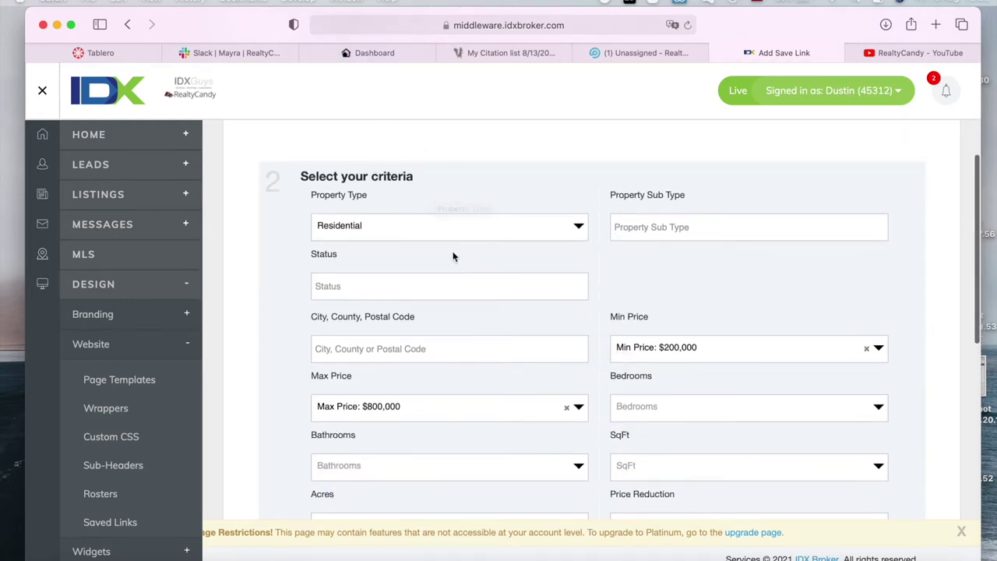
- Set the property type to Residential and the property sub type to Single Family
{"action": "left_click", "coordinate": [445, 224]}
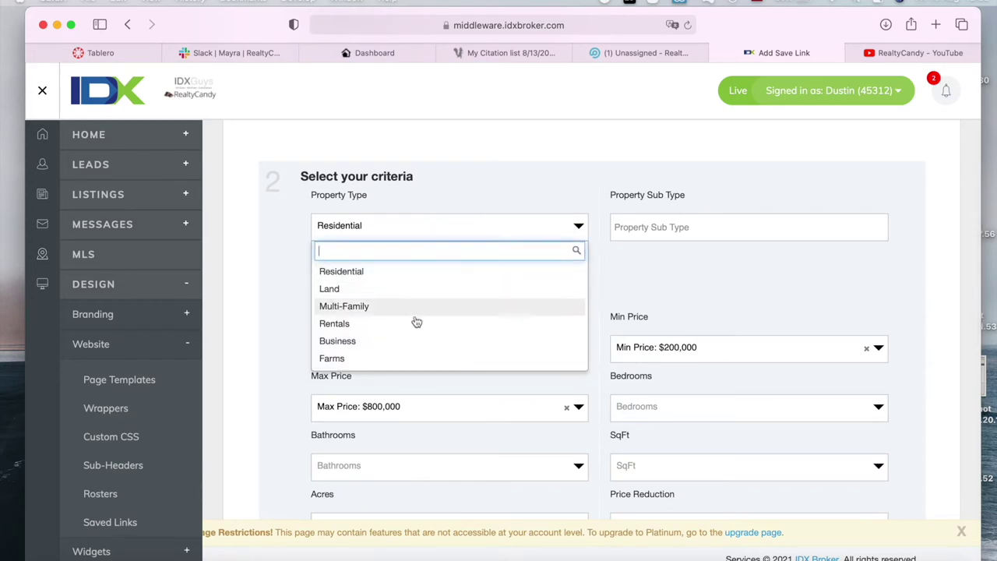
{"action": "left_click", "coordinate": [389, 271]}
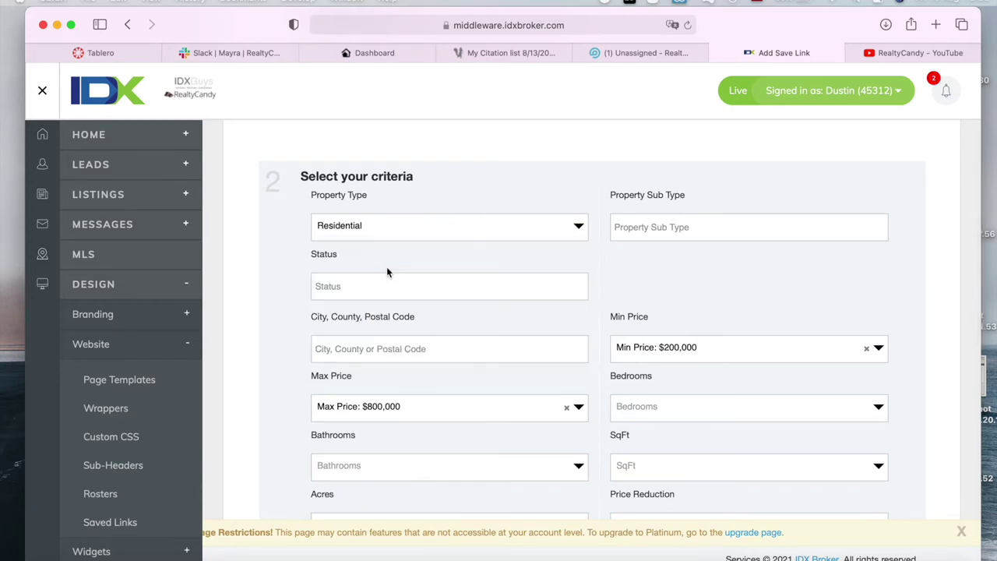
{"action": "left_click", "coordinate": [617, 232]}
{"action": "scroll", "coordinate": [635, 210], "scroll_direction": "down", "scroll_amount": 1}
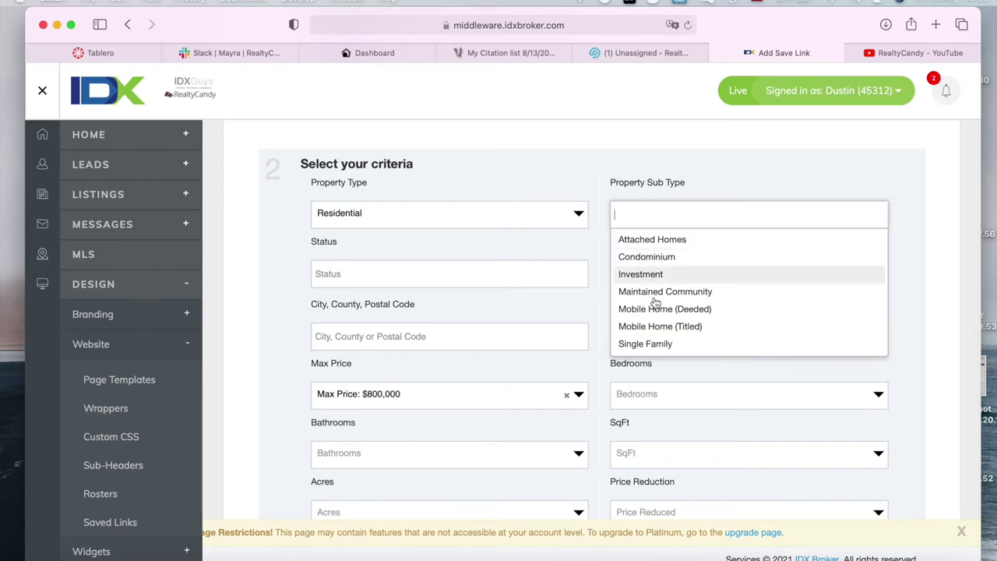
{"action": "left_click", "coordinate": [653, 346]}
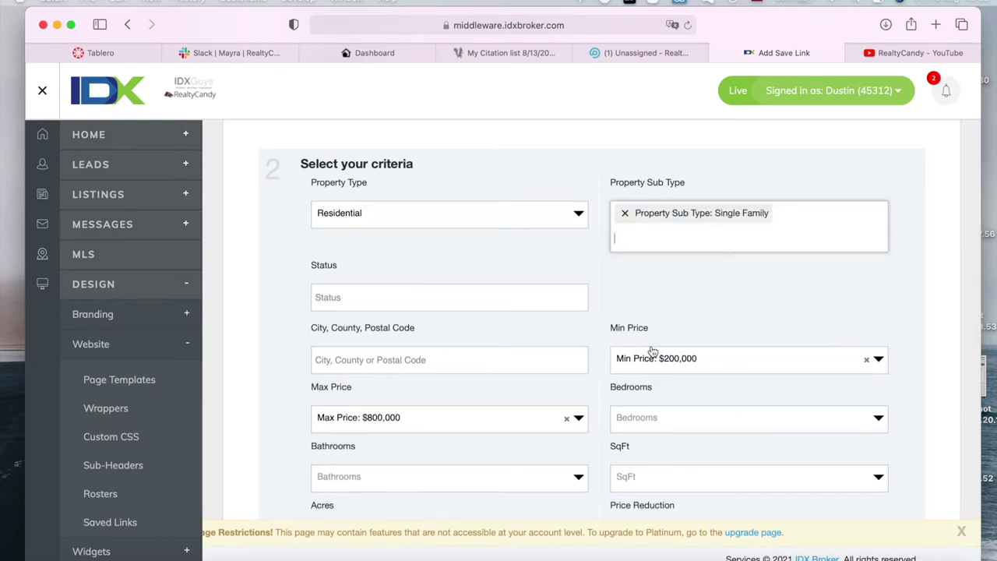
- Set the listing status to Active and leave the city, county or postal code criterion empty
{"action": "left_click", "coordinate": [382, 292]}
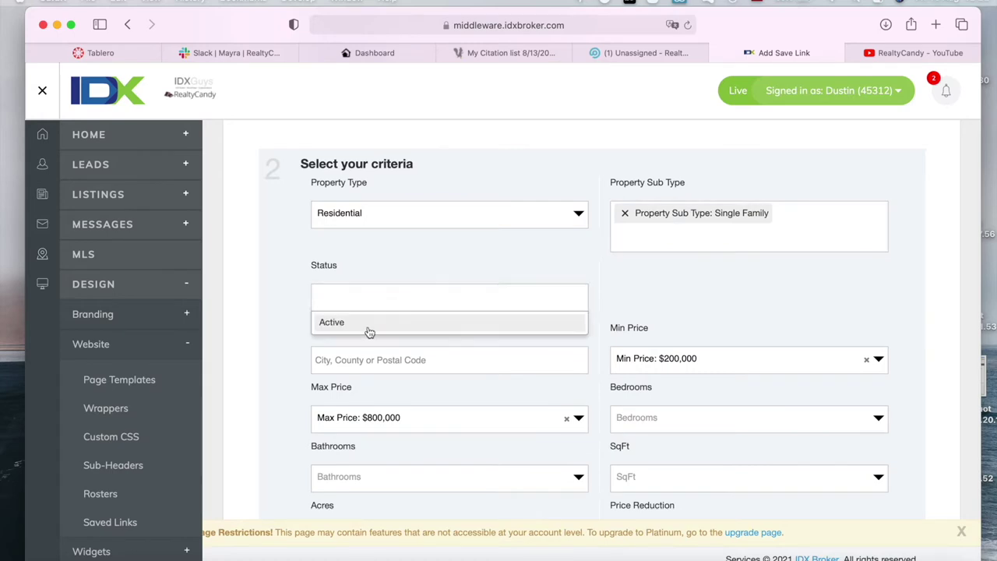
{"action": "left_click", "coordinate": [372, 327]}
{"action": "scroll", "coordinate": [374, 296], "scroll_direction": "down", "scroll_amount": 2}
{"action": "left_click", "coordinate": [376, 292]}
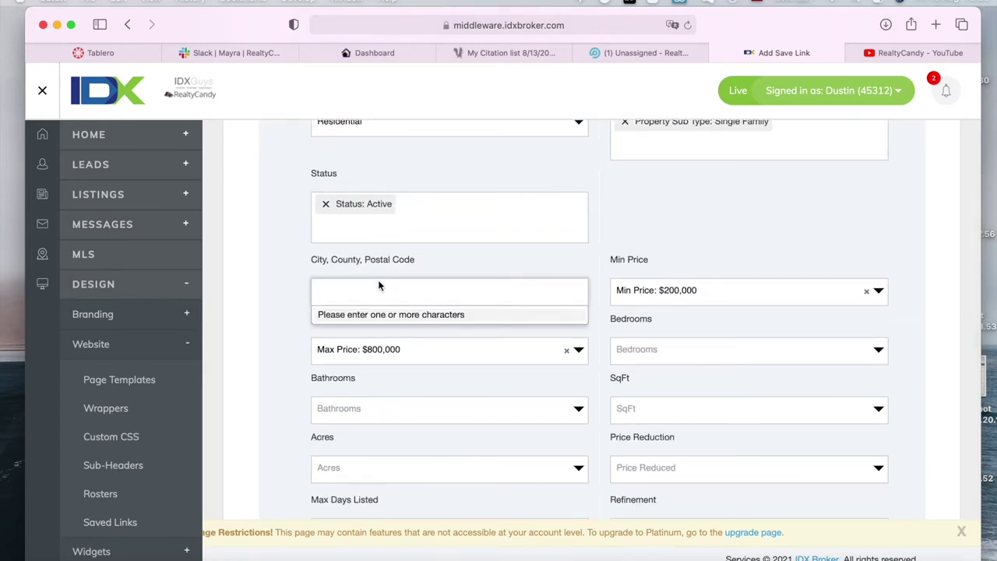
{"action": "left_click", "coordinate": [455, 271]}
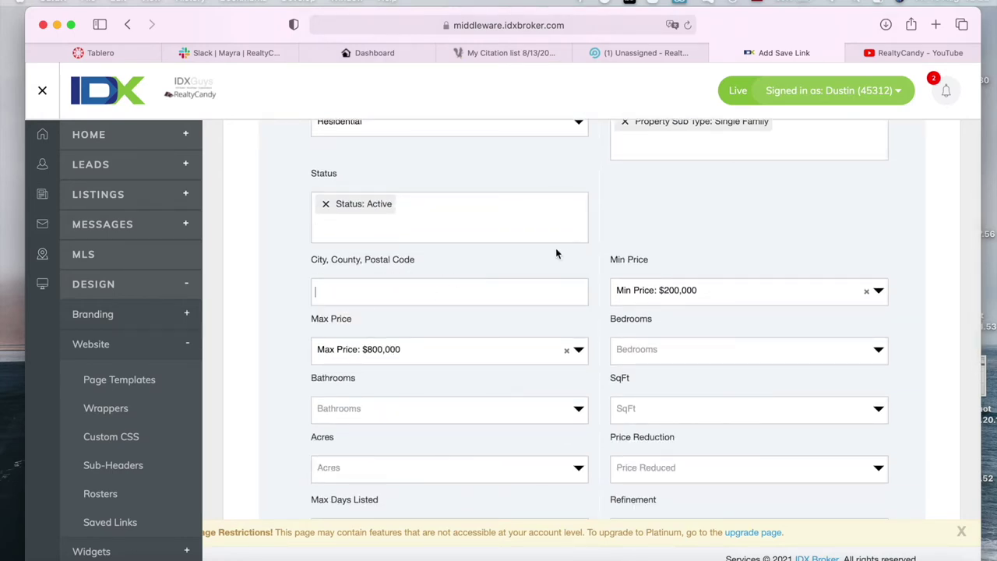
- Set the minimum price to $500,000 and the maximum price to $1,000,000
{"action": "scroll", "coordinate": [414, 280], "scroll_direction": "up", "scroll_amount": 1}
{"action": "scroll", "coordinate": [414, 280], "scroll_direction": "down", "scroll_amount": 2}
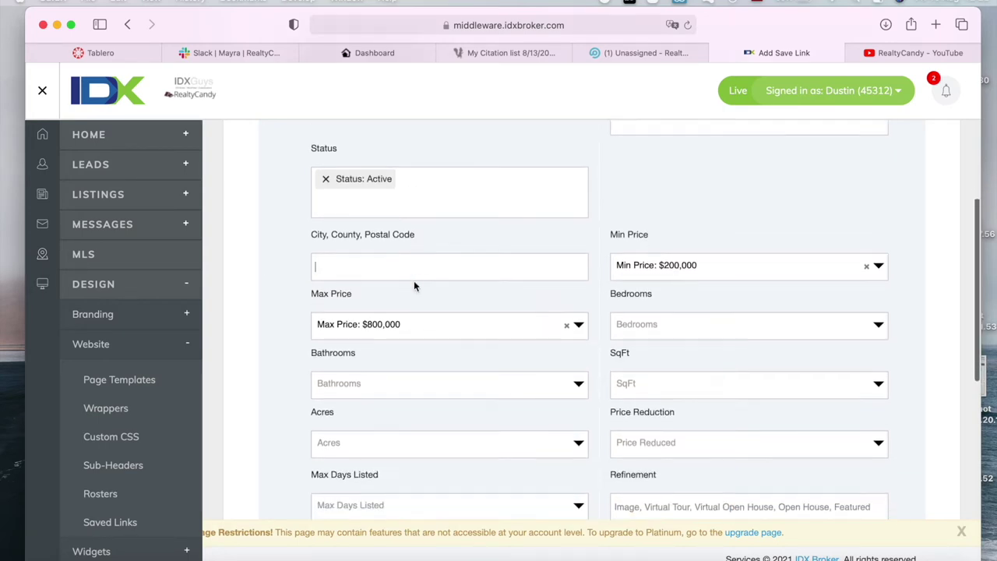
{"action": "left_click", "coordinate": [710, 263]}
{"action": "type", "text": "5"}
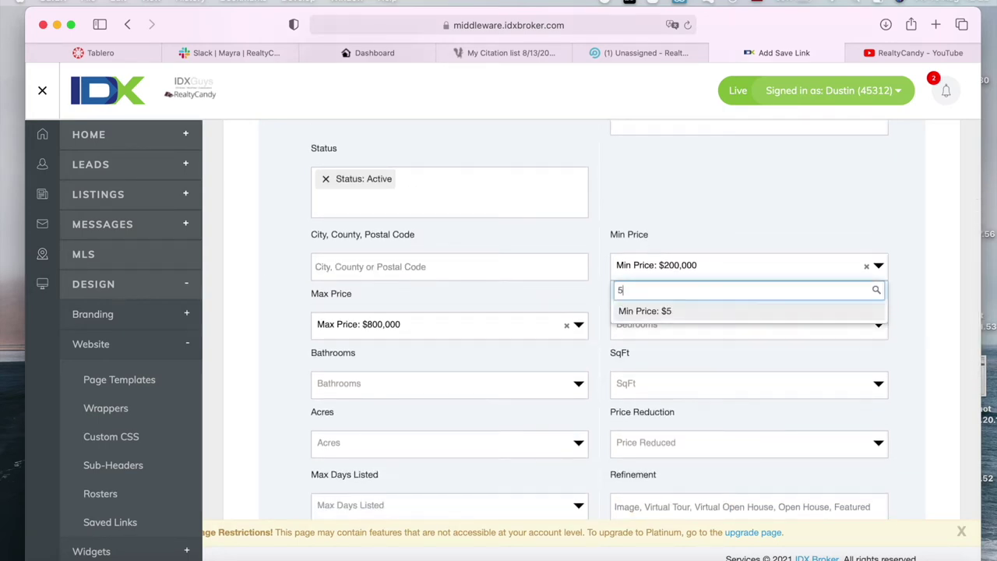
{"action": "type", "text": "00,000"}
{"action": "left_click", "coordinate": [729, 311]}
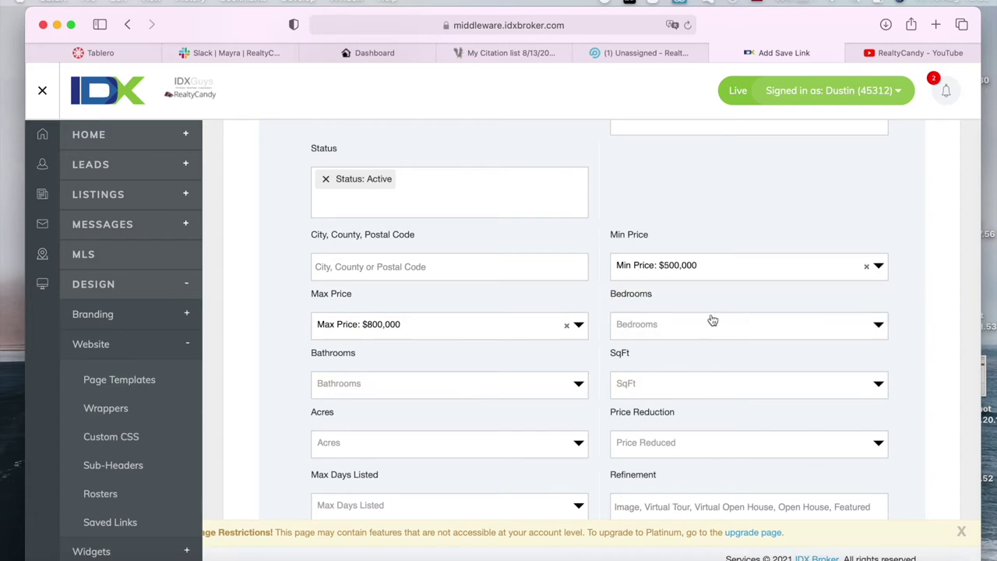
{"action": "left_click", "coordinate": [446, 323]}
{"action": "type", "text": "1000000"}
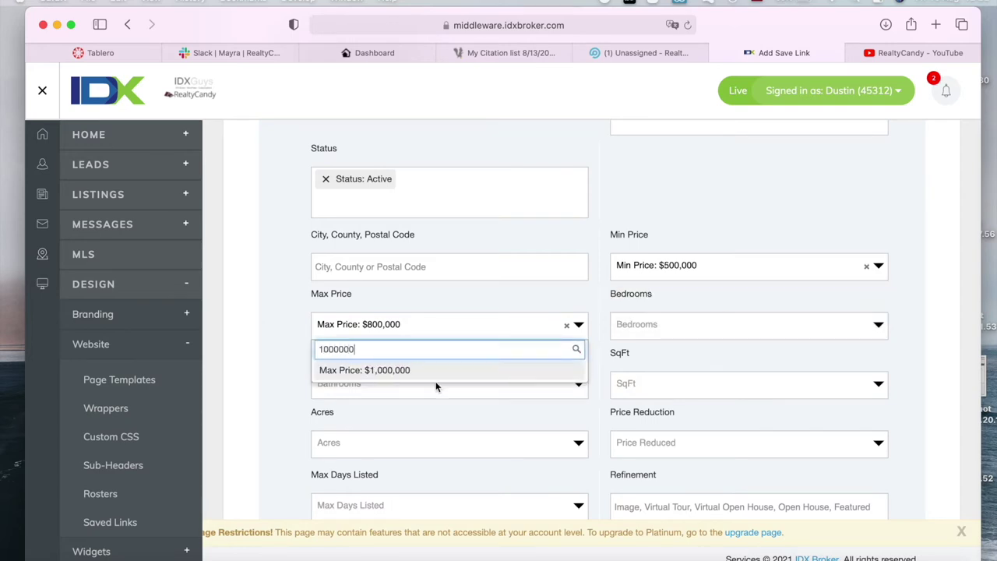
{"action": "left_click", "coordinate": [441, 372]}
- Set the search criteria to 3+ bedrooms and 2+ bathrooms
{"action": "scroll", "coordinate": [509, 343], "scroll_direction": "up", "scroll_amount": 3}
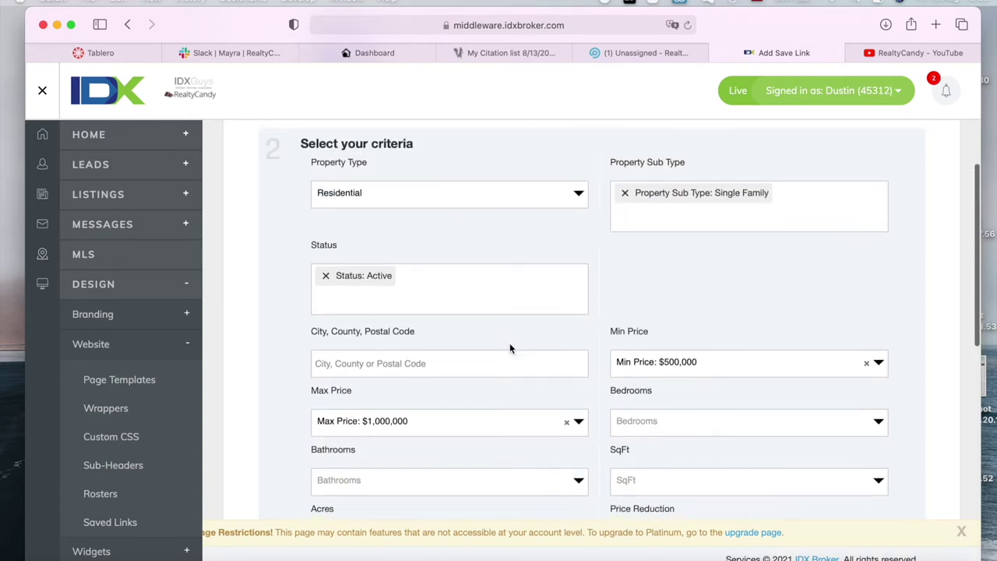
{"action": "scroll", "coordinate": [509, 347], "scroll_direction": "down", "scroll_amount": 2}
{"action": "left_click", "coordinate": [762, 372]}
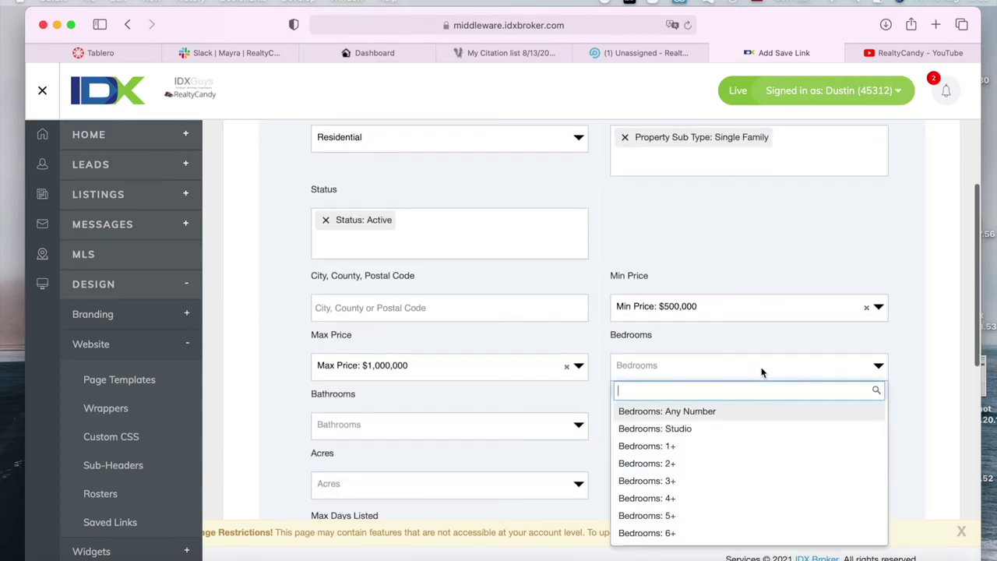
{"action": "left_click", "coordinate": [720, 483]}
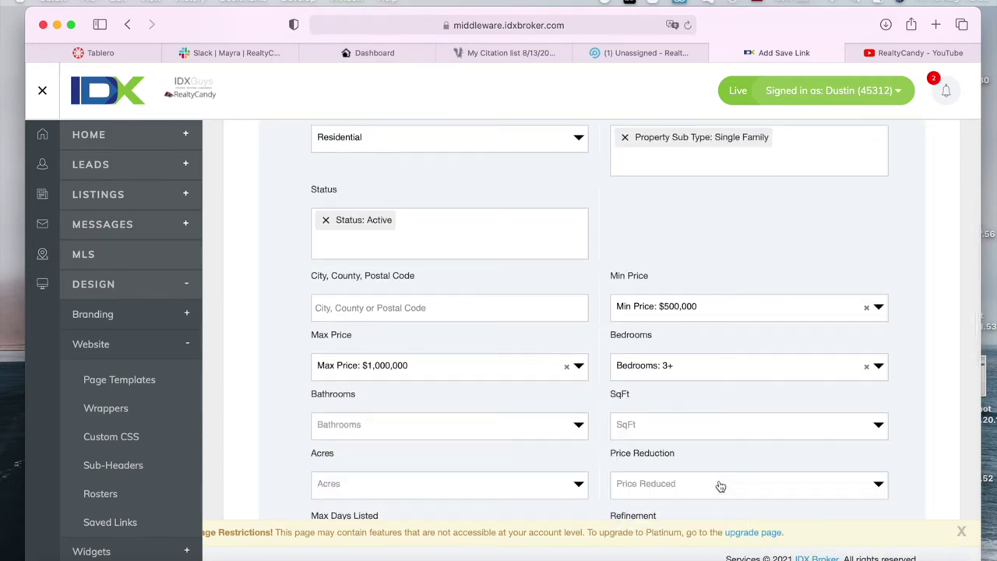
{"action": "scroll", "coordinate": [721, 486], "scroll_direction": "down", "scroll_amount": 2}
{"action": "left_click", "coordinate": [433, 354]}
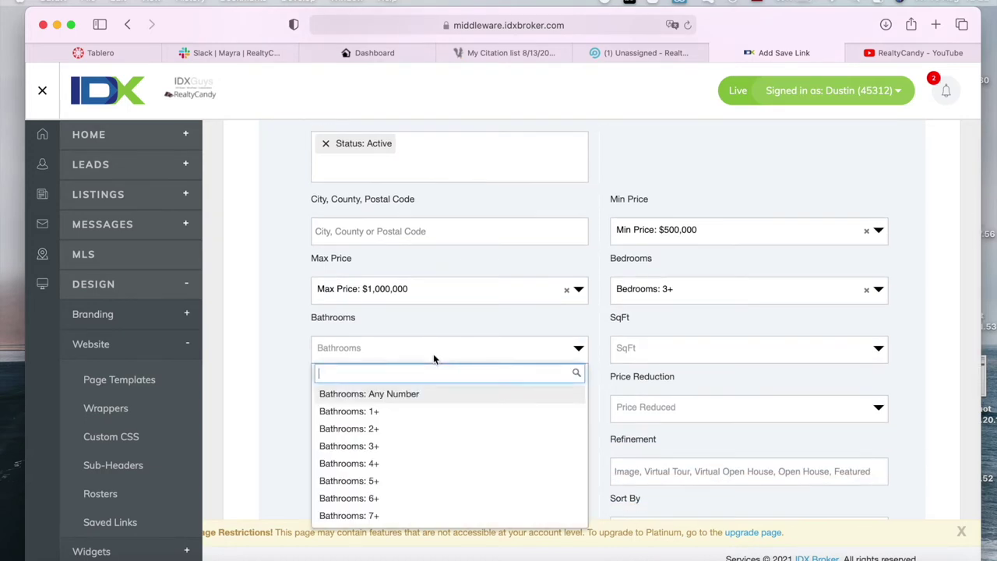
{"action": "left_click", "coordinate": [415, 430]}
- Leave the maximum days listed empty and add the Has Image refinement to the criteria
{"action": "scroll", "coordinate": [415, 433], "scroll_direction": "down", "scroll_amount": 2}
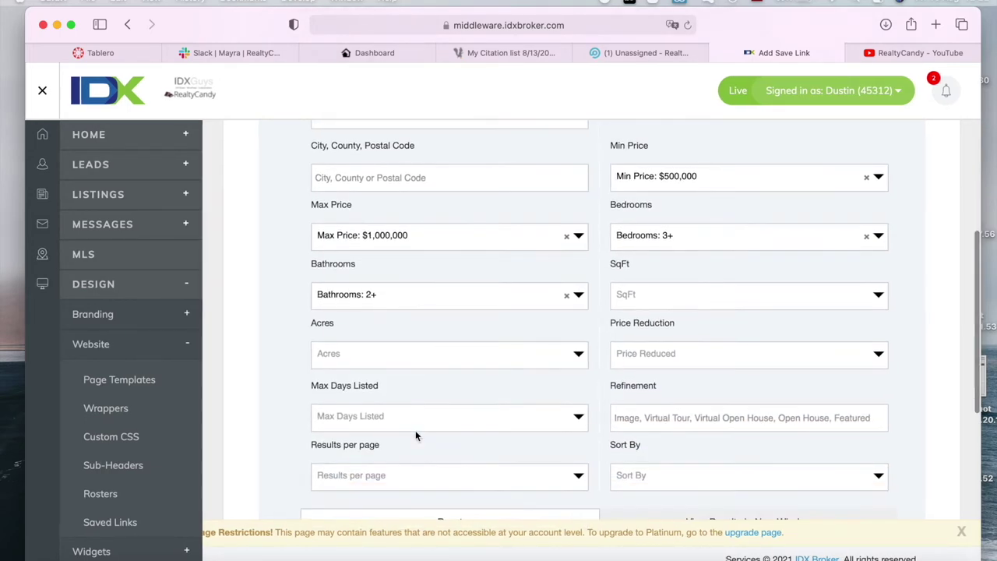
{"action": "scroll", "coordinate": [421, 364], "scroll_direction": "down", "scroll_amount": 2}
{"action": "left_click", "coordinate": [424, 347]}
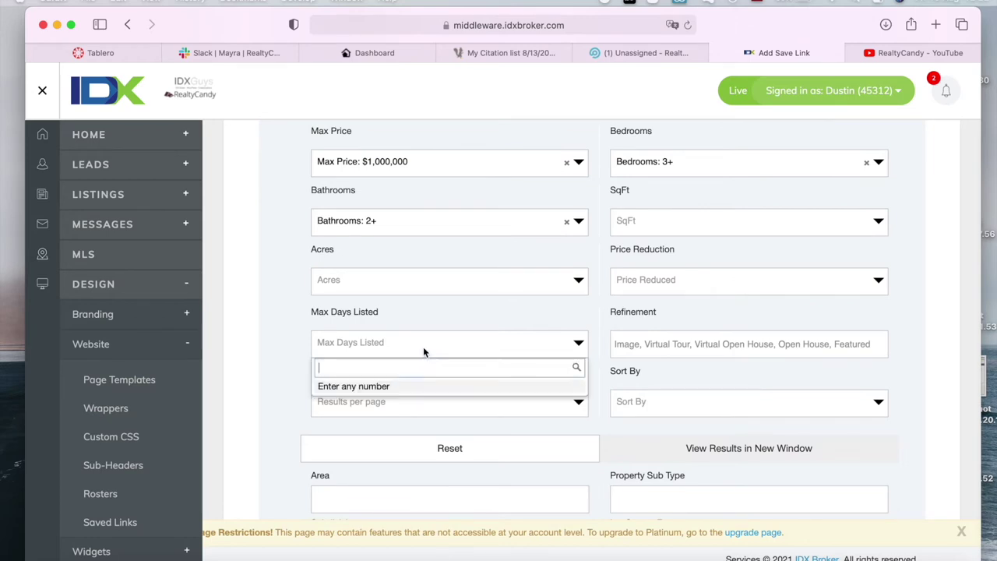
{"action": "left_click", "coordinate": [514, 343]}
{"action": "left_click", "coordinate": [728, 351]}
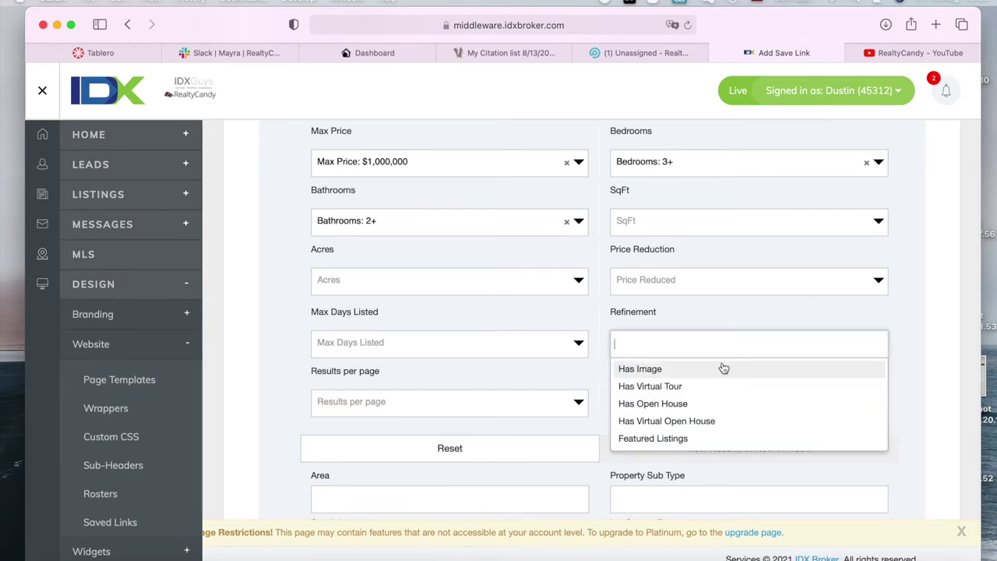
{"action": "left_click", "coordinate": [688, 368]}
- Set the search to show 10 results per page and leave the sort order empty
{"action": "scroll", "coordinate": [525, 393], "scroll_direction": "down", "scroll_amount": 5}
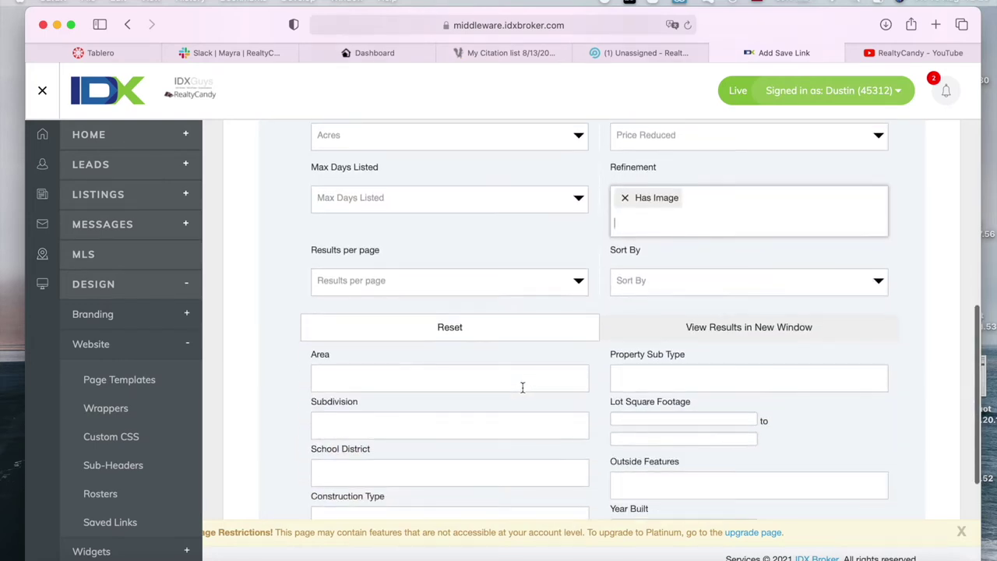
{"action": "left_click", "coordinate": [381, 285]}
{"action": "scroll", "coordinate": [402, 409], "scroll_direction": "down", "scroll_amount": 2}
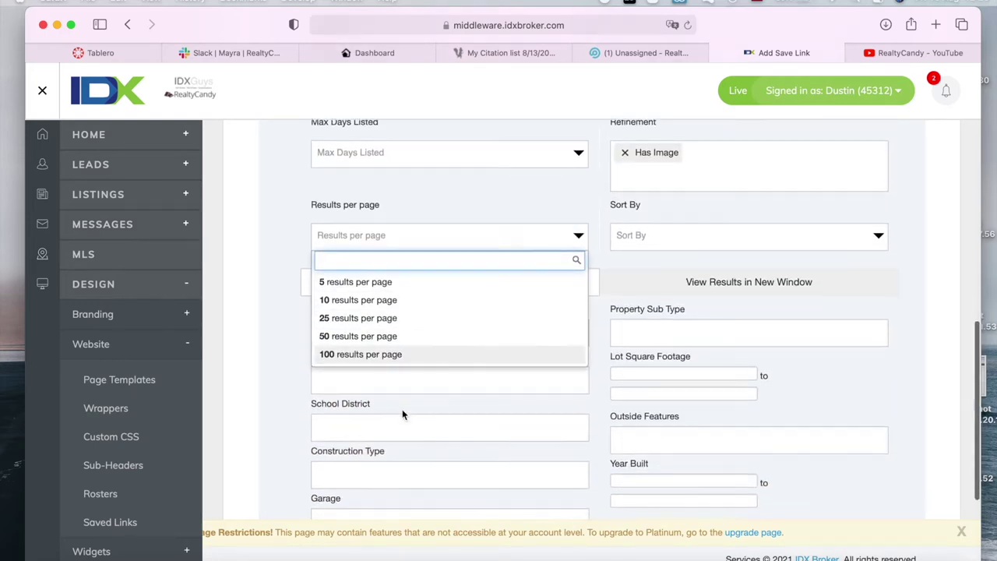
{"action": "scroll", "coordinate": [402, 409], "scroll_direction": "up", "scroll_amount": 2}
{"action": "left_click", "coordinate": [363, 356]}
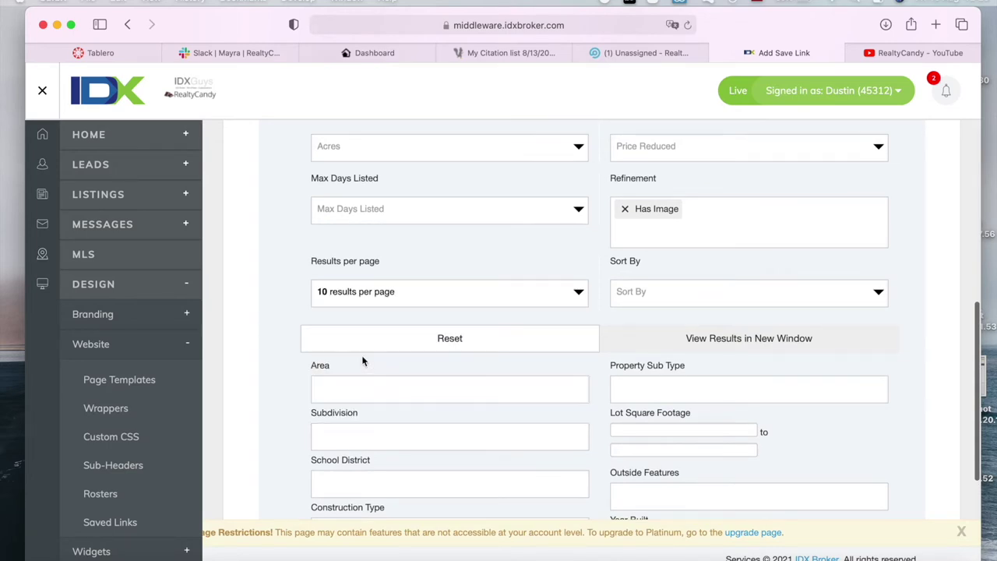
- Look through the Inside Features, Outside Features and Garage options, leave them empty and continue to the naming step
{"action": "scroll", "coordinate": [641, 357], "scroll_direction": "down", "scroll_amount": 5}
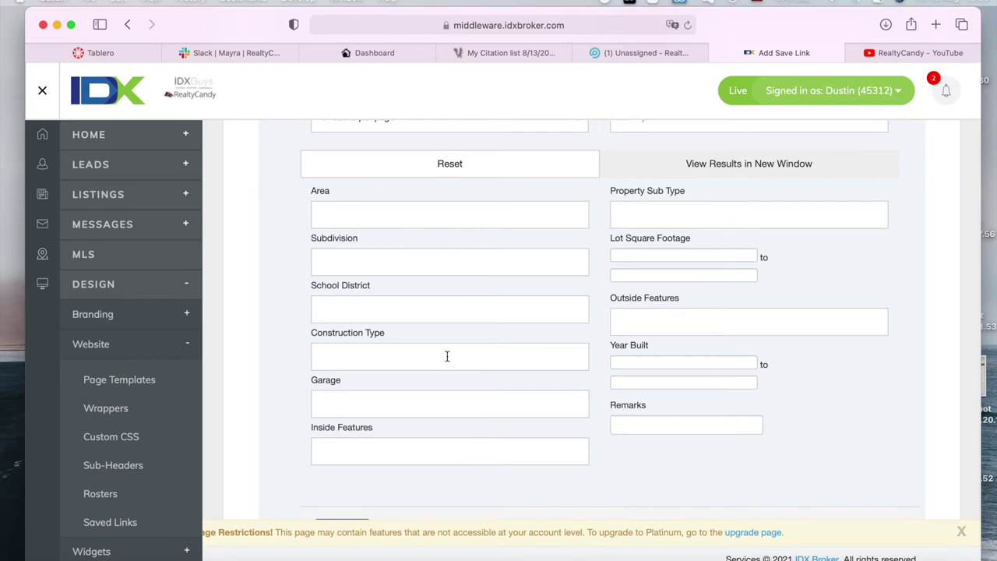
{"action": "left_click", "coordinate": [413, 449]}
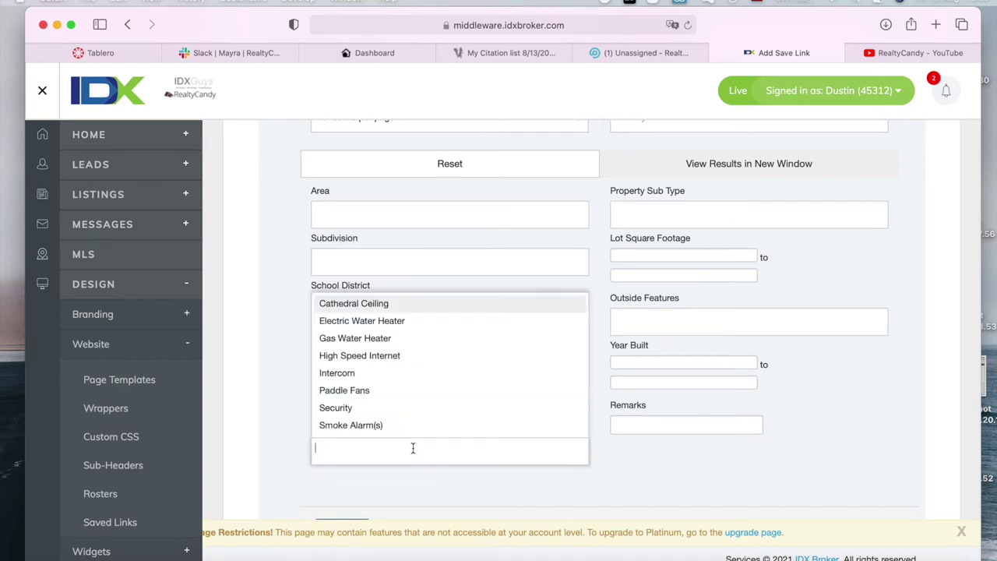
{"action": "scroll", "coordinate": [434, 394], "scroll_direction": "down", "scroll_amount": 3}
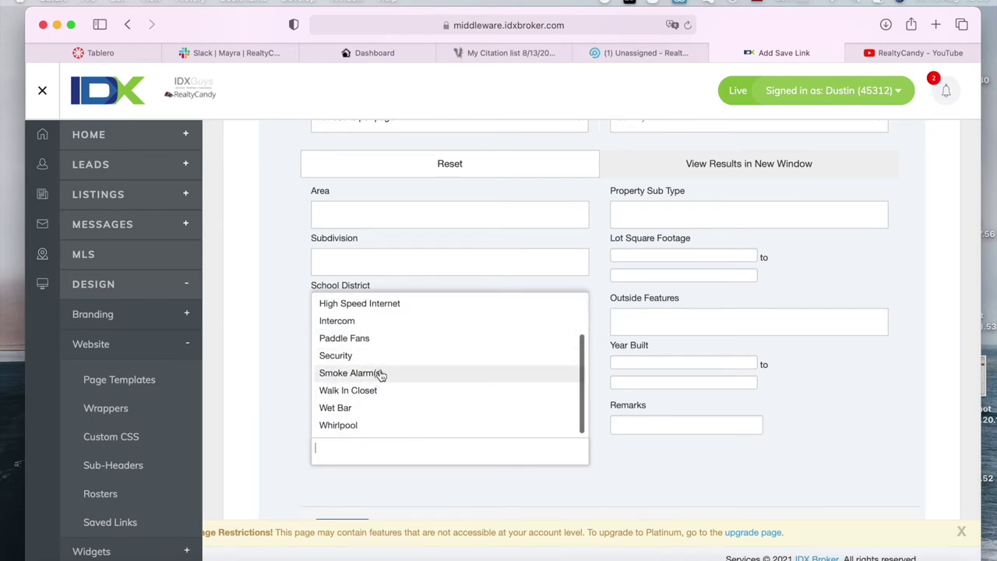
{"action": "scroll", "coordinate": [380, 375], "scroll_direction": "up", "scroll_amount": 3}
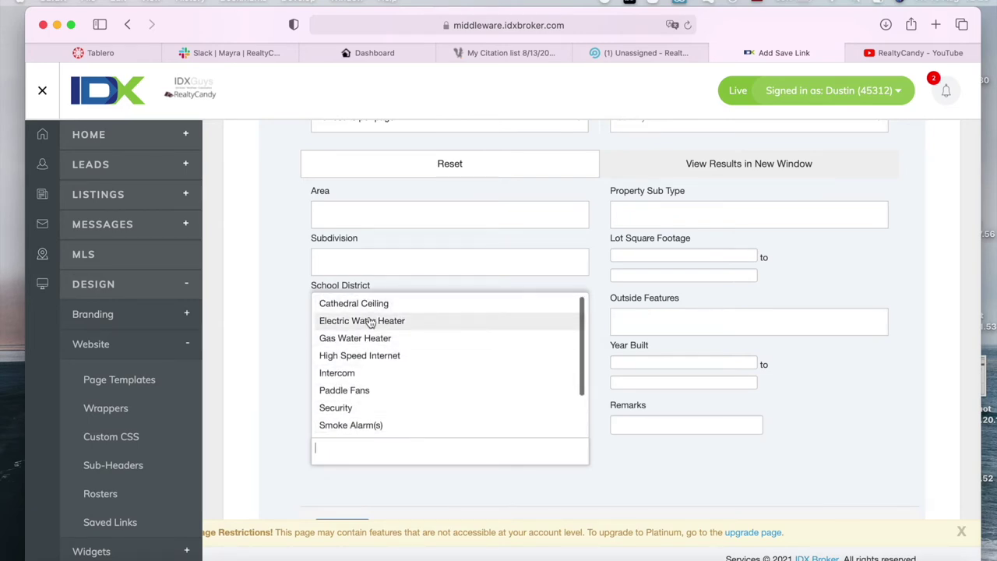
{"action": "left_click", "coordinate": [832, 399]}
{"action": "left_click", "coordinate": [677, 318]}
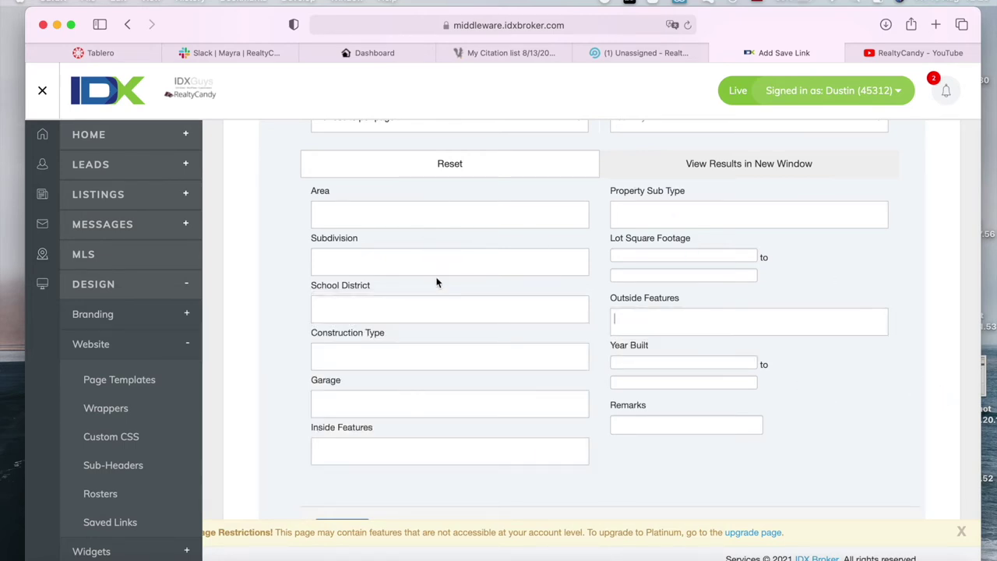
{"action": "left_click", "coordinate": [441, 304]}
{"action": "left_click", "coordinate": [439, 405]}
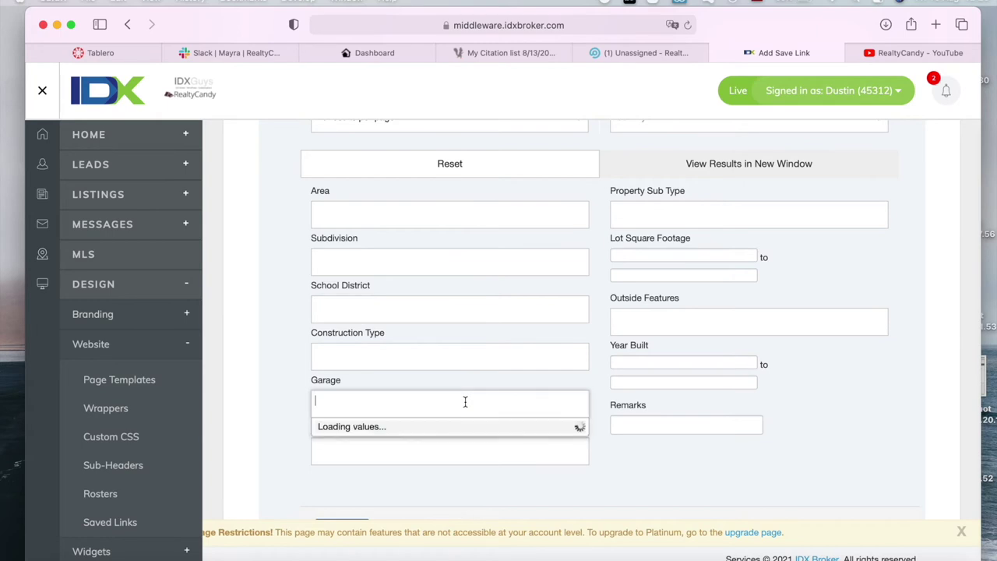
{"action": "scroll", "coordinate": [693, 367], "scroll_direction": "down", "scroll_amount": 2}
{"action": "left_click", "coordinate": [335, 458]}
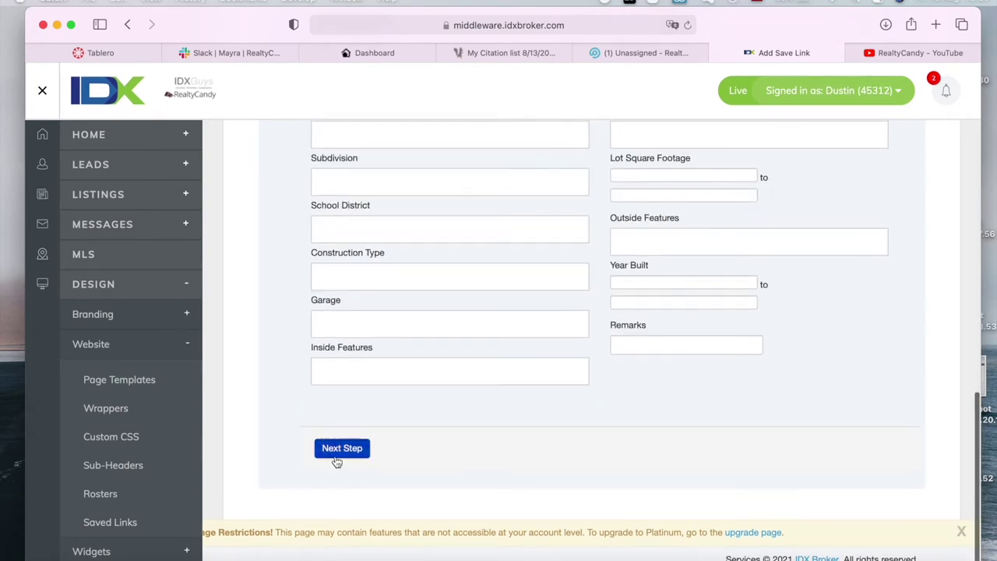
- Enter test-singlefamily as the saved link's page title
{"action": "scroll", "coordinate": [674, 438], "scroll_direction": "up", "scroll_amount": 3}
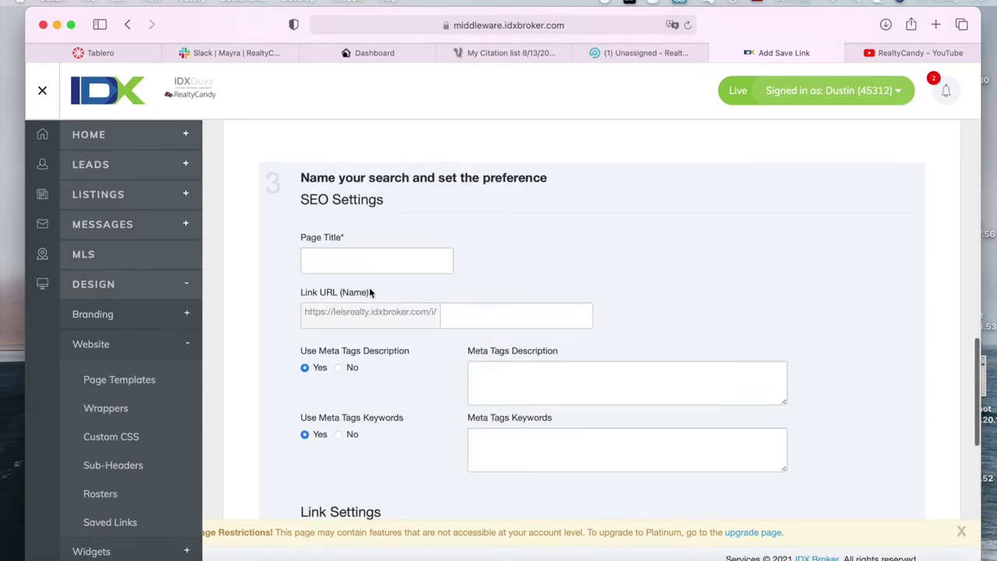
{"action": "left_click", "coordinate": [369, 256]}
{"action": "scroll", "coordinate": [369, 256], "scroll_direction": "up", "scroll_amount": 3}
{"action": "scroll", "coordinate": [370, 255], "scroll_direction": "down", "scroll_amount": 1}
{"action": "type", "text": "t"}
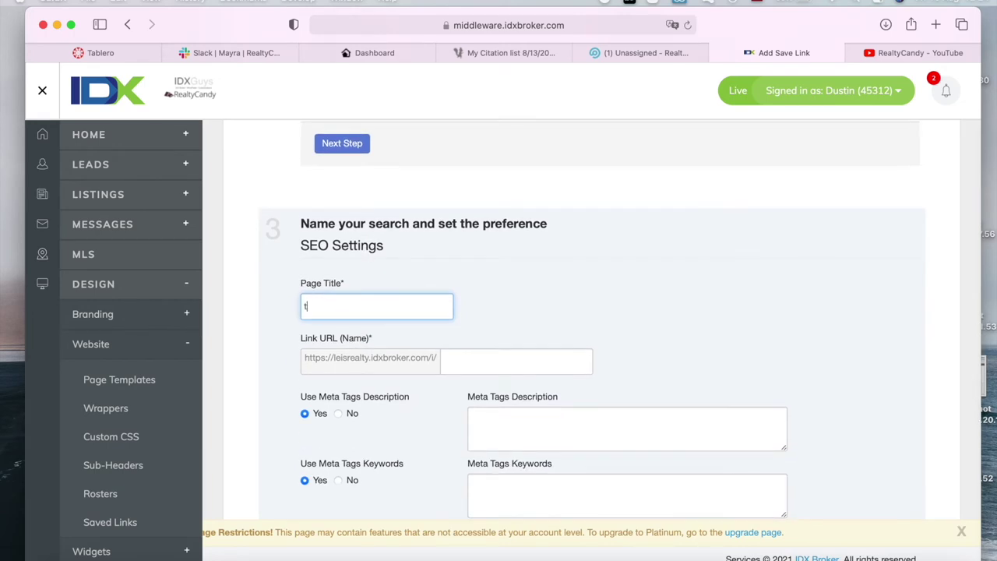
{"action": "type", "text": "est"}
{"action": "scroll", "coordinate": [592, 320], "scroll_direction": "up", "scroll_amount": 10}
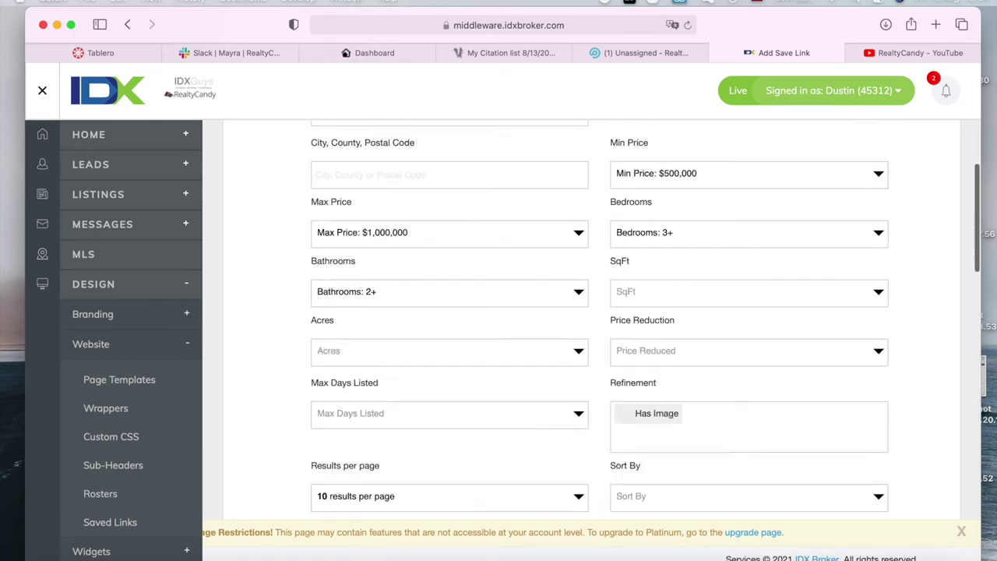
{"action": "scroll", "coordinate": [368, 253], "scroll_direction": "up", "scroll_amount": 5}
{"action": "scroll", "coordinate": [369, 242], "scroll_direction": "down", "scroll_amount": 15}
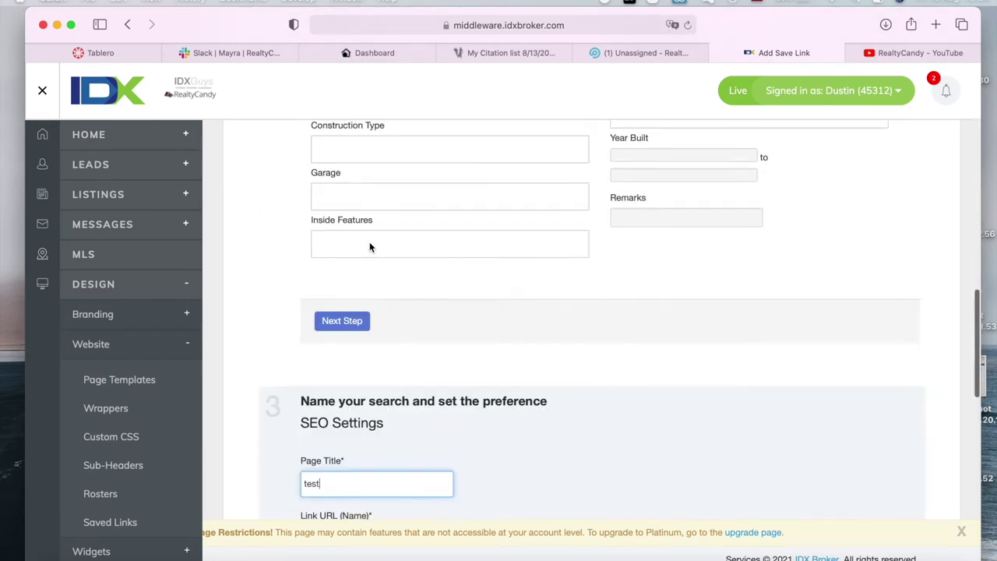
{"action": "scroll", "coordinate": [370, 242], "scroll_direction": "down", "scroll_amount": 2}
{"action": "type", "text": "- si"}
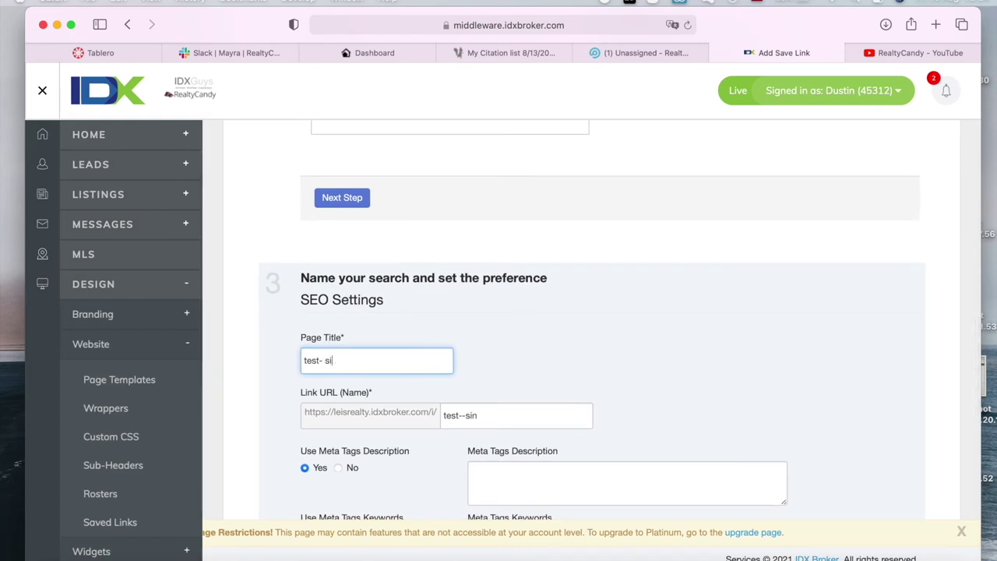
{"action": "key", "text": "BackSpace"}
{"action": "key", "text": "BackSpace"}
{"action": "type", "text": "singlefamily"}
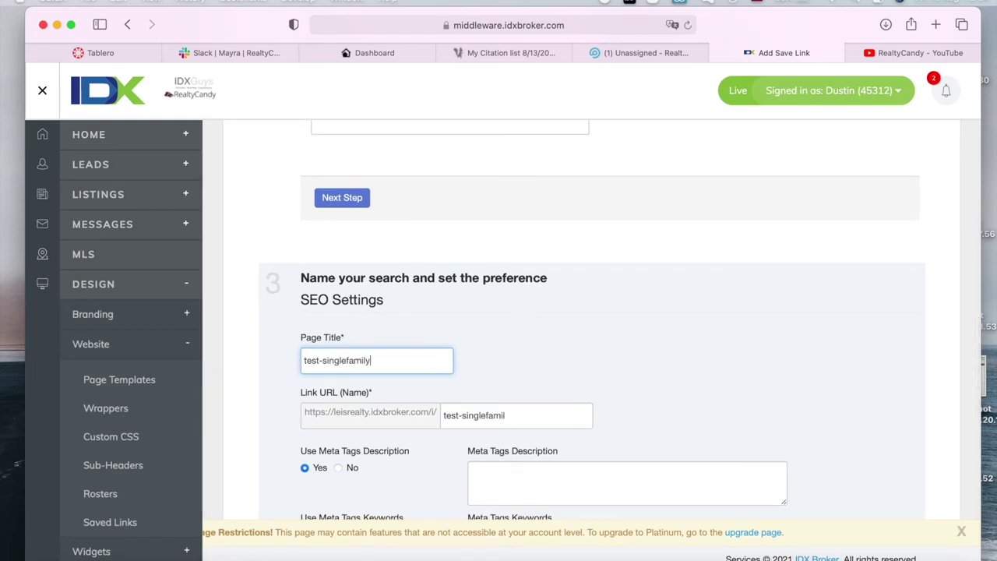
- Keep the default link and sub-header settings, save the link and go to the list of saved links
{"action": "scroll", "coordinate": [640, 287], "scroll_direction": "down", "scroll_amount": 6}
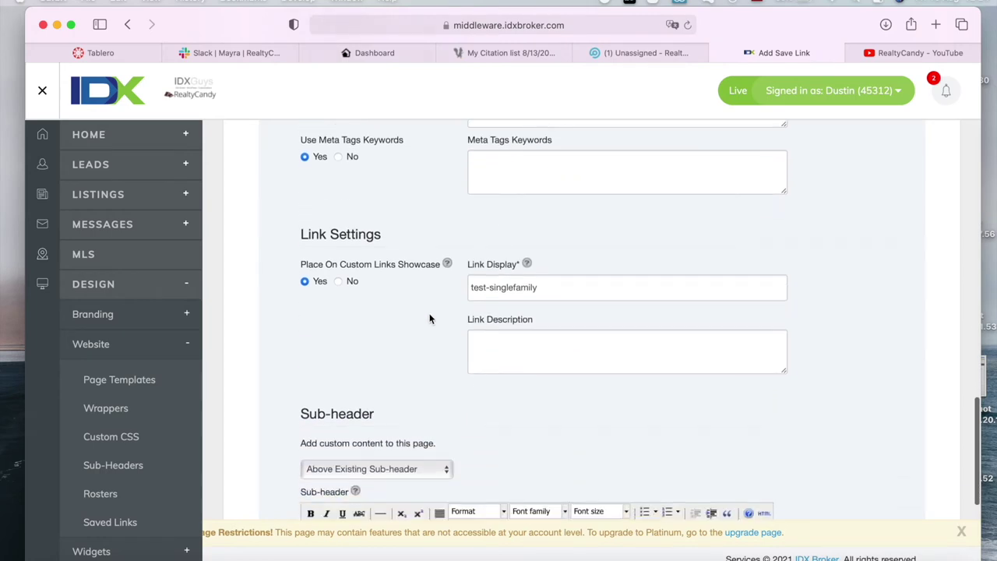
{"action": "scroll", "coordinate": [405, 293], "scroll_direction": "down", "scroll_amount": 4}
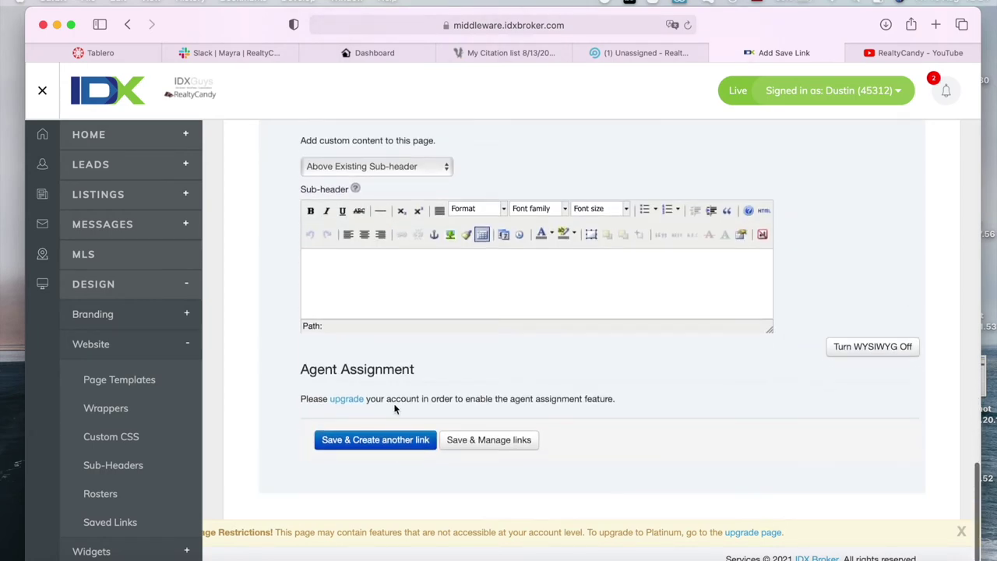
{"action": "left_click", "coordinate": [507, 441]}
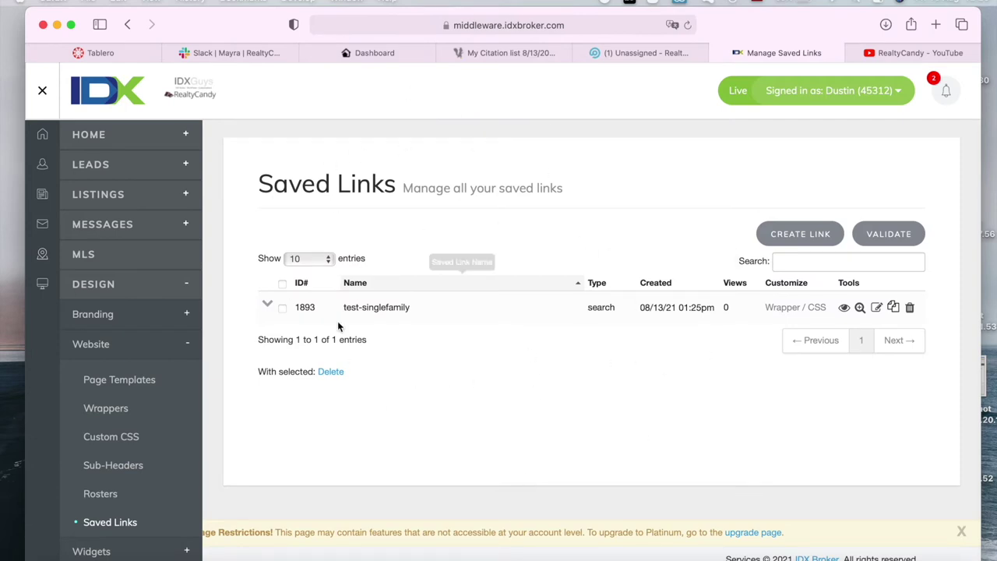
- View the live results page of the test-singlefamily saved link
{"action": "left_click", "coordinate": [843, 308]}
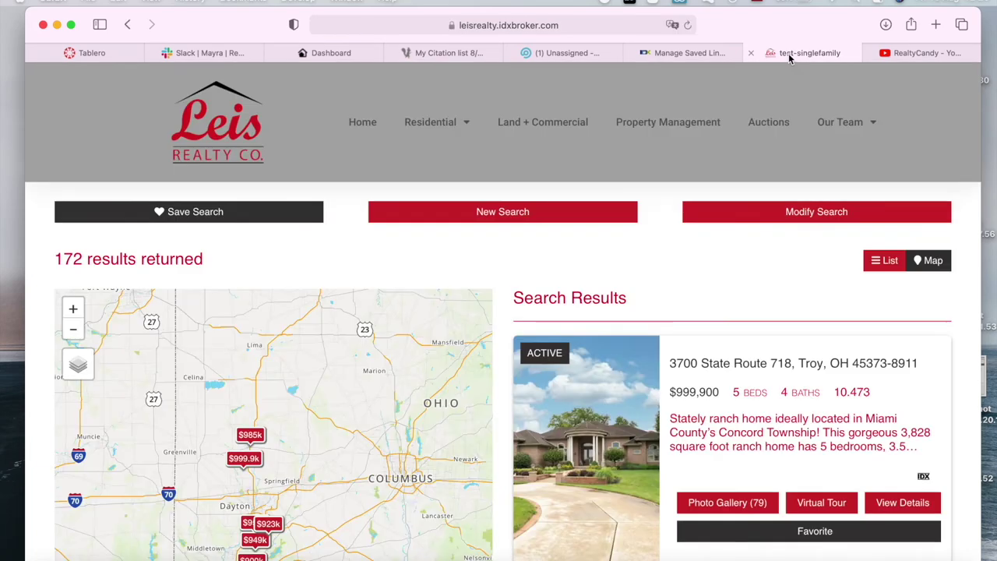
{"action": "scroll", "coordinate": [559, 350], "scroll_direction": "down", "scroll_amount": 5}
{"action": "scroll", "coordinate": [558, 350], "scroll_direction": "up", "scroll_amount": 5}
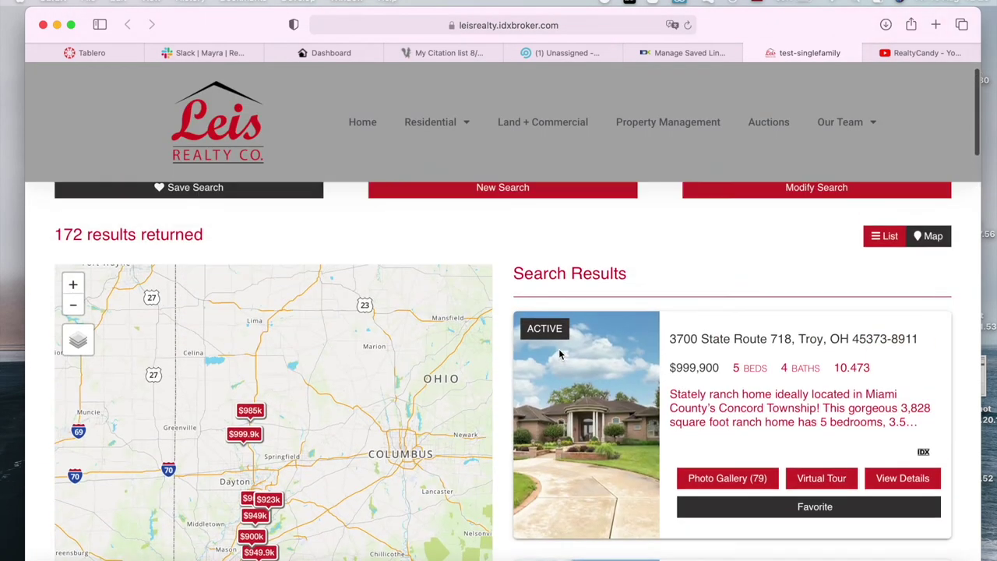
- Open the test-singlefamily link for editing and review its search criteria
{"action": "left_click", "coordinate": [673, 52]}
{"action": "left_click", "coordinate": [876, 307]}
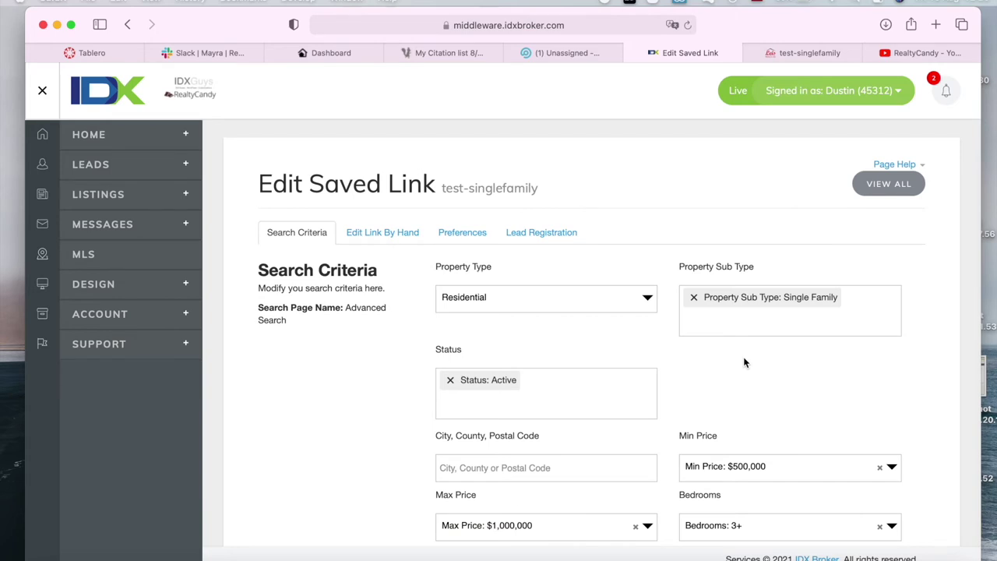
{"action": "scroll", "coordinate": [744, 362], "scroll_direction": "down", "scroll_amount": 2}
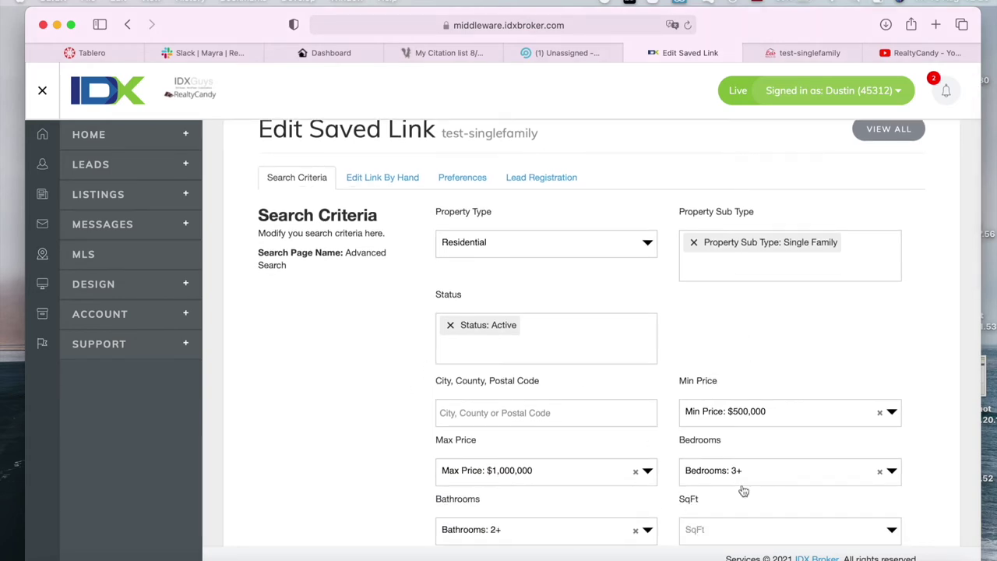
{"action": "scroll", "coordinate": [587, 313], "scroll_direction": "down", "scroll_amount": 3}
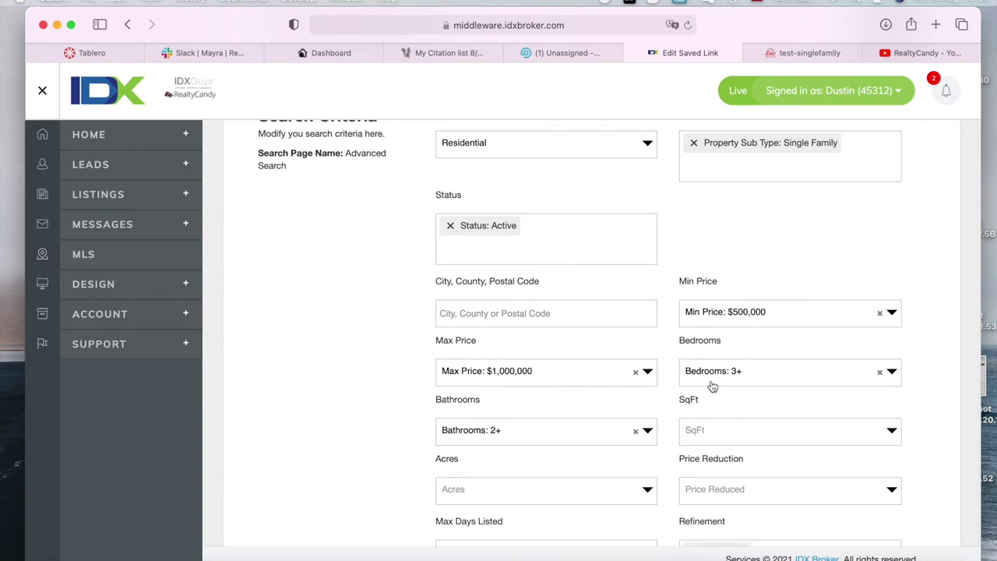
{"action": "scroll", "coordinate": [708, 383], "scroll_direction": "down", "scroll_amount": 4}
{"action": "scroll", "coordinate": [573, 318], "scroll_direction": "down", "scroll_amount": 5}
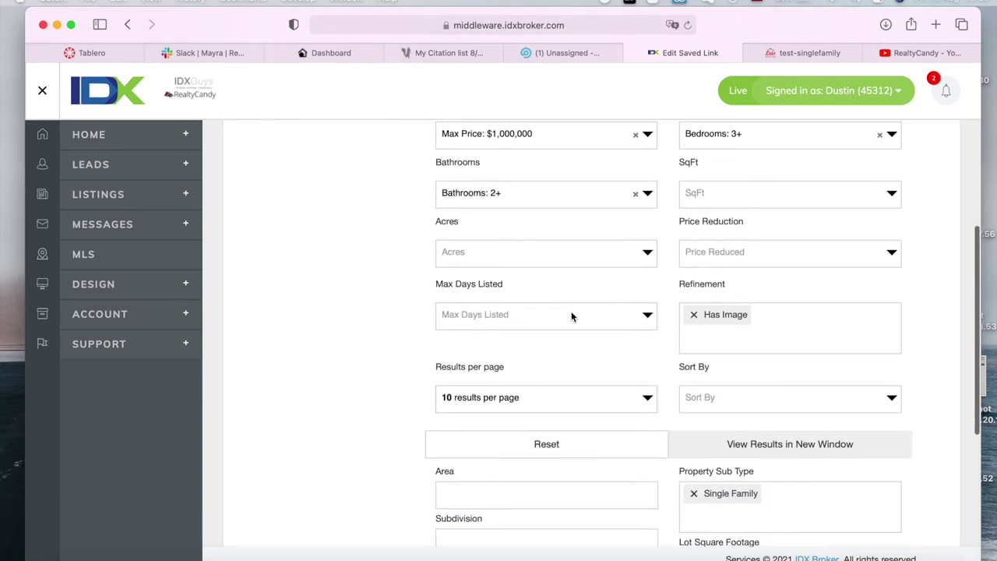
- Check the listings on the test-singlefamily results page against the search criteria
{"action": "left_click", "coordinate": [788, 51]}
{"action": "scroll", "coordinate": [831, 327], "scroll_direction": "down", "scroll_amount": 10}
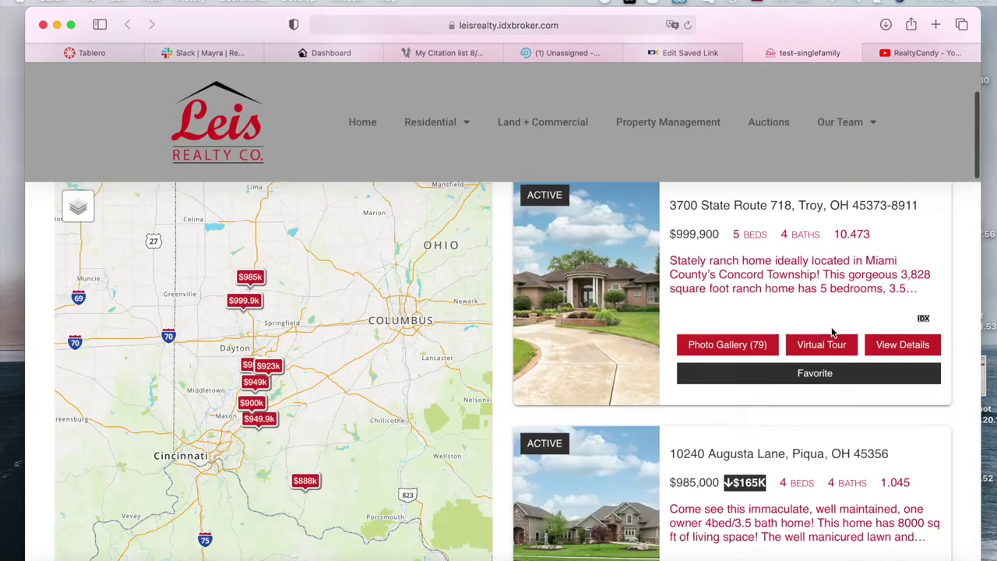
{"action": "scroll", "coordinate": [831, 332], "scroll_direction": "down", "scroll_amount": 20}
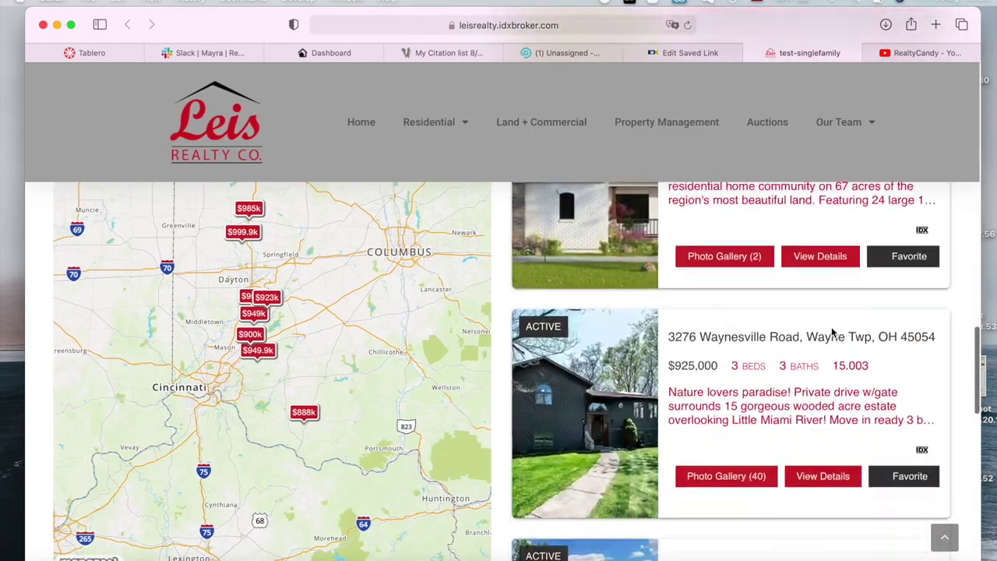
{"action": "scroll", "coordinate": [831, 327], "scroll_direction": "up", "scroll_amount": 20}
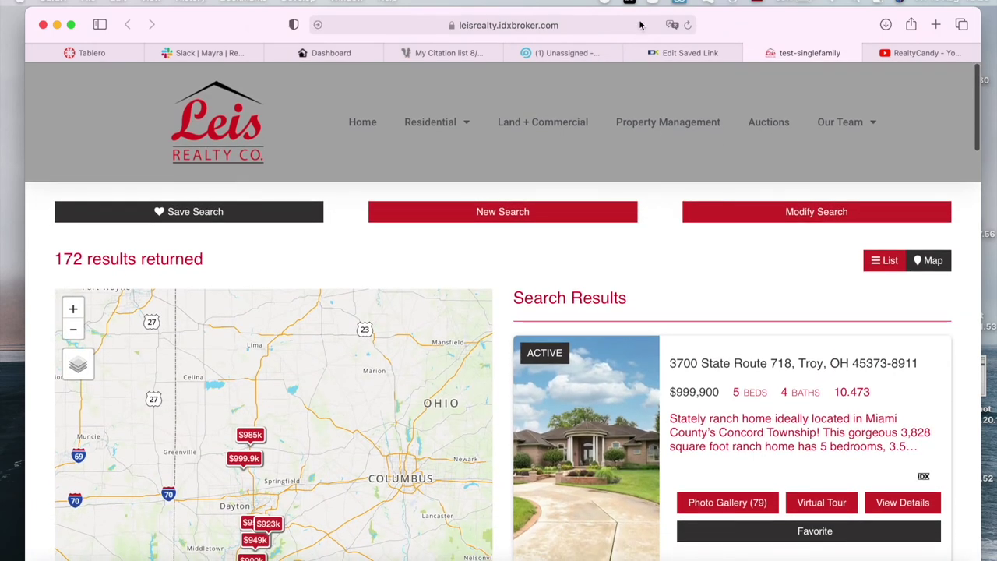
- Show the full web address of the test-singlefamily results page and close that page
{"action": "left_click", "coordinate": [639, 24]}
{"action": "left_click", "coordinate": [590, 25]}
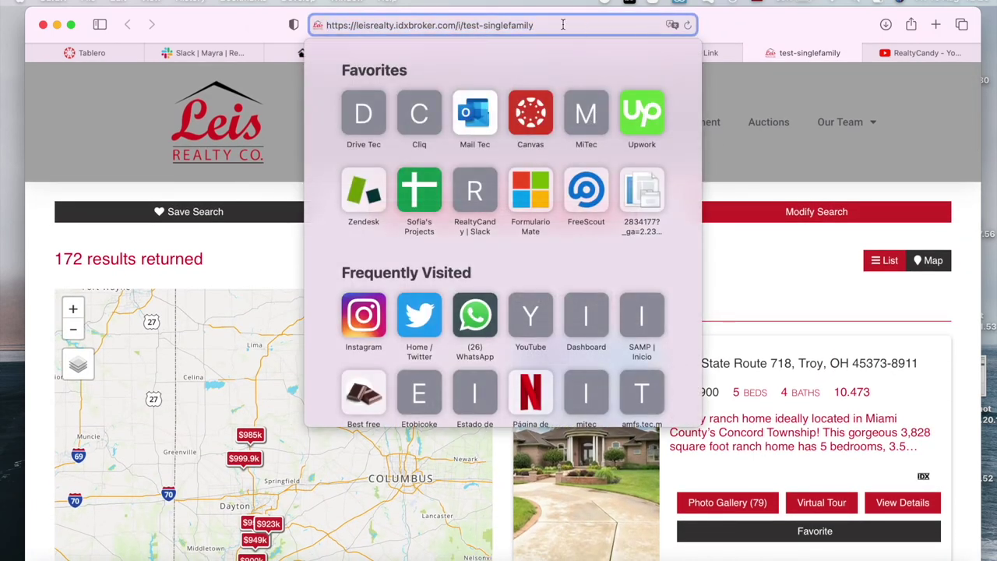
{"action": "mouse_move", "coordinate": [563, 25]}
{"action": "left_mouse_down"}
{"action": "mouse_move", "coordinate": [463, 25]}
{"action": "mouse_move", "coordinate": [558, 25]}
{"action": "left_mouse_up"}
{"action": "key", "text": "Escape"}
{"action": "scroll", "coordinate": [695, 257], "scroll_direction": "down", "scroll_amount": 1}
{"action": "key", "text": "super+w"}
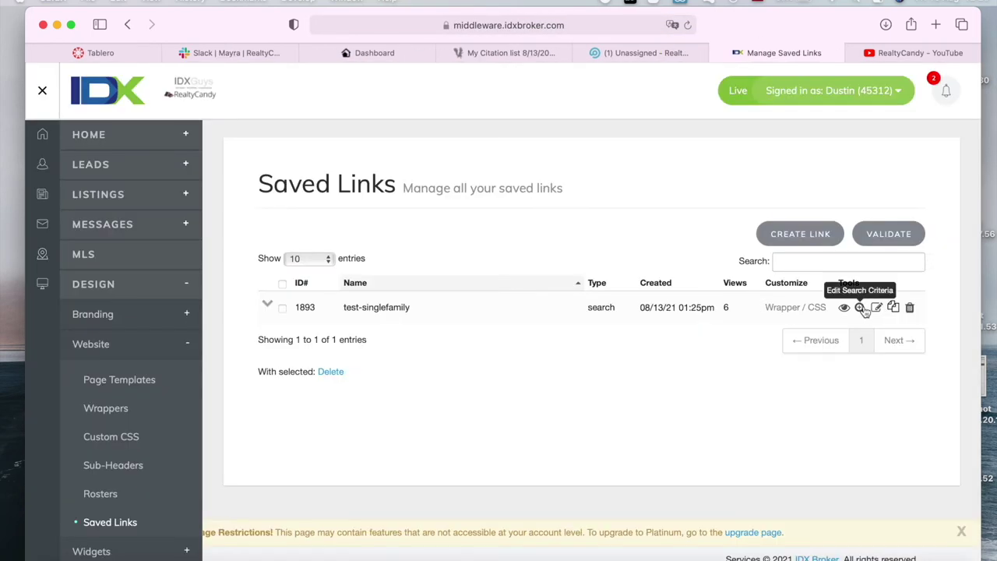
- Edit the test-singlefamily link's search criteria and add Troy as the city
{"action": "left_click", "coordinate": [862, 308]}
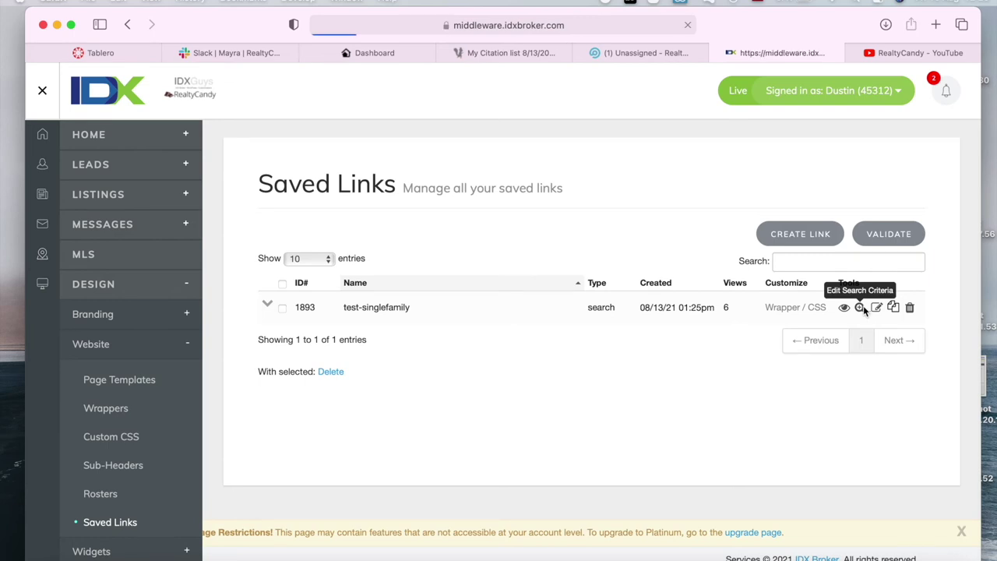
{"action": "scroll", "coordinate": [518, 432], "scroll_direction": "down", "scroll_amount": 3}
{"action": "left_click", "coordinate": [471, 413]}
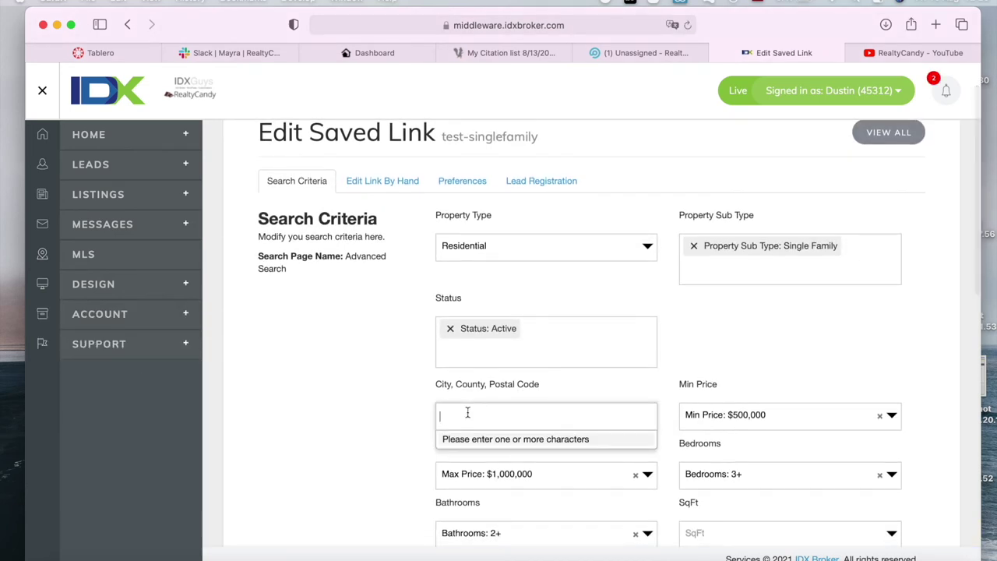
{"action": "type", "text": "troy"}
{"action": "left_click", "coordinate": [518, 458]}
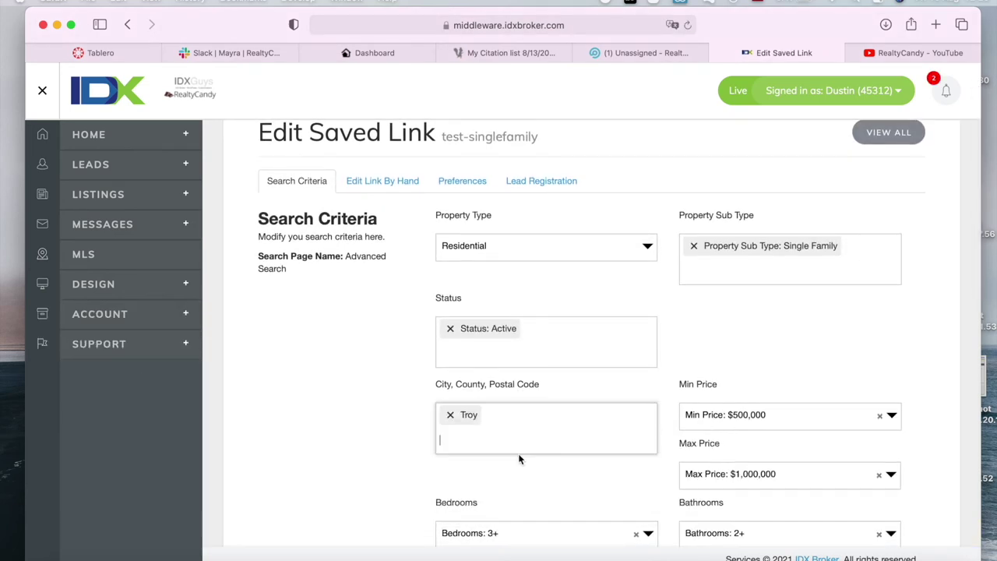
- Save the edited search criteria and return to the list of all saved links
{"action": "scroll", "coordinate": [518, 460], "scroll_direction": "down", "scroll_amount": 10}
{"action": "left_click", "coordinate": [505, 479]}
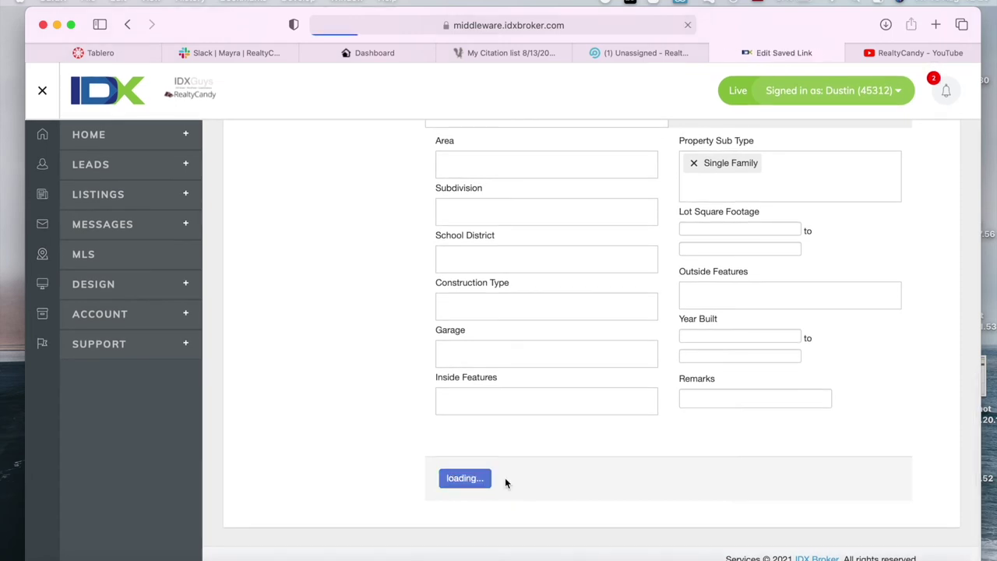
{"action": "left_click", "coordinate": [889, 183]}
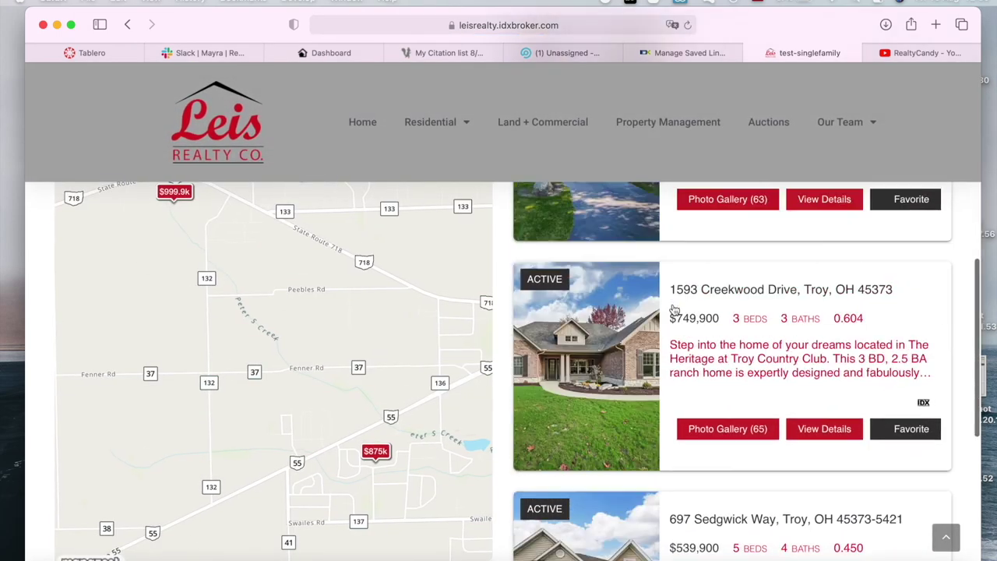
- Review the top of the Troy-filtered test-singlefamily results page, show its full web address, and glance at the Saved Links list
{"action": "scroll", "coordinate": [673, 304], "scroll_direction": "up", "scroll_amount": 10}
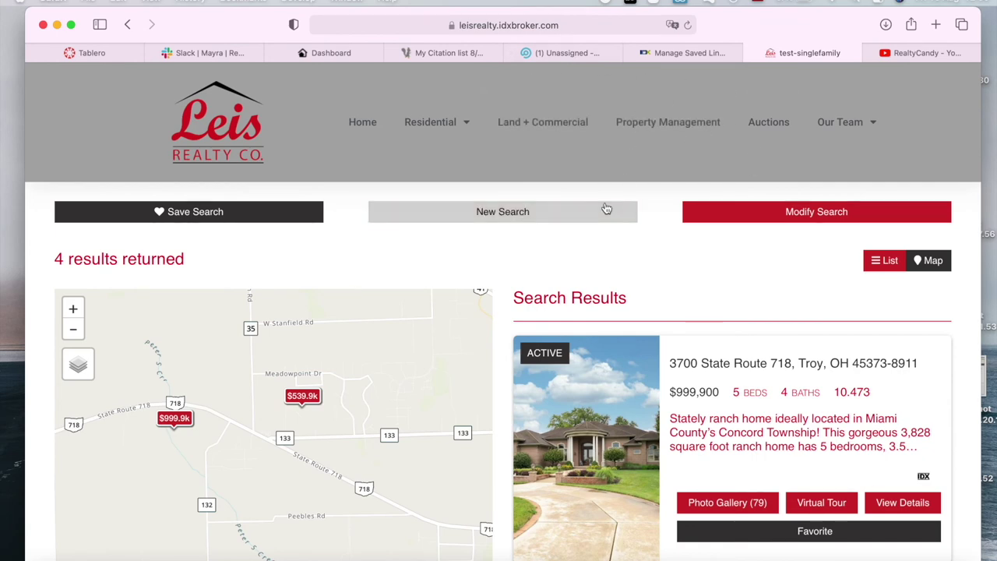
{"action": "left_click", "coordinate": [559, 25]}
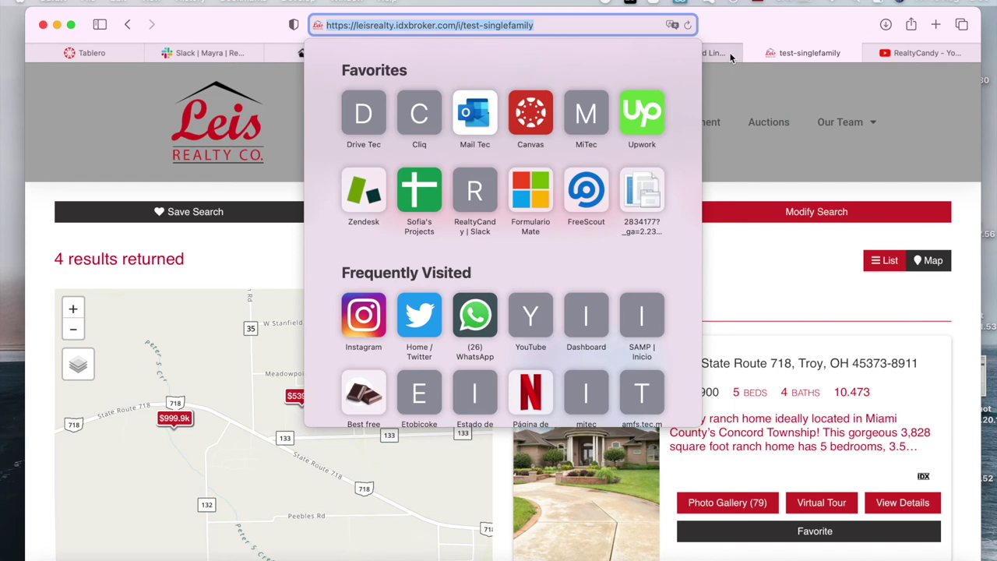
{"action": "left_click", "coordinate": [730, 57]}
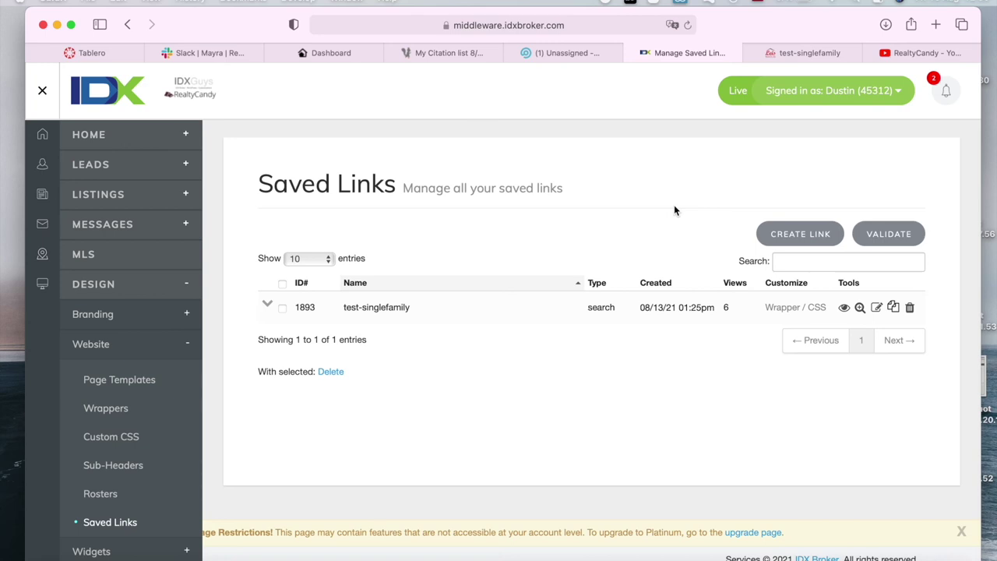
{"action": "left_click", "coordinate": [786, 52]}
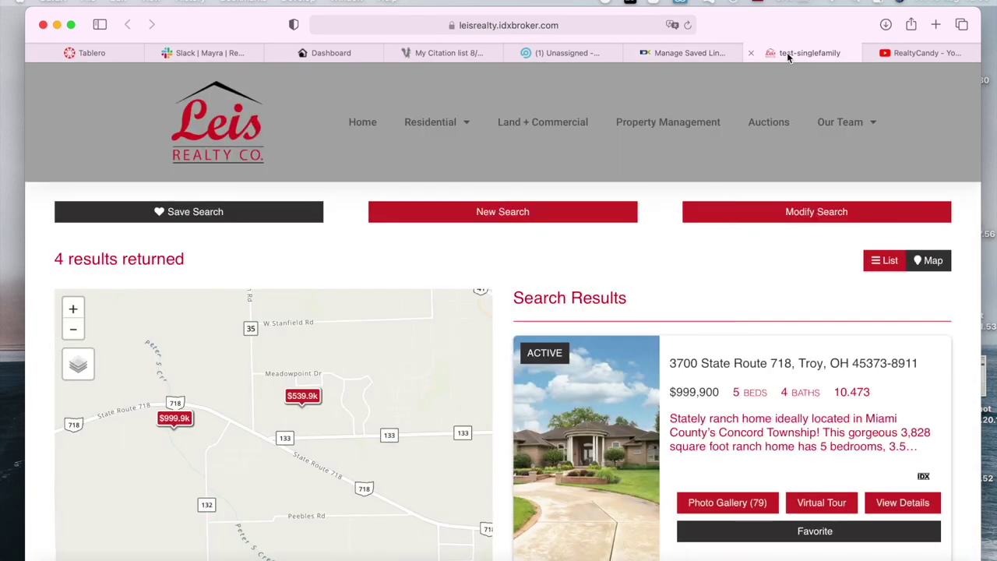
- Open the Neighborhoods page of rooseveltresidential.com in a new tab and look over its neighborhood tiles
{"action": "left_click", "coordinate": [936, 25]}
{"action": "type", "text": "lovel"}
{"action": "key", "text": "BackSpace"}
{"action": "type", "text": "w"}
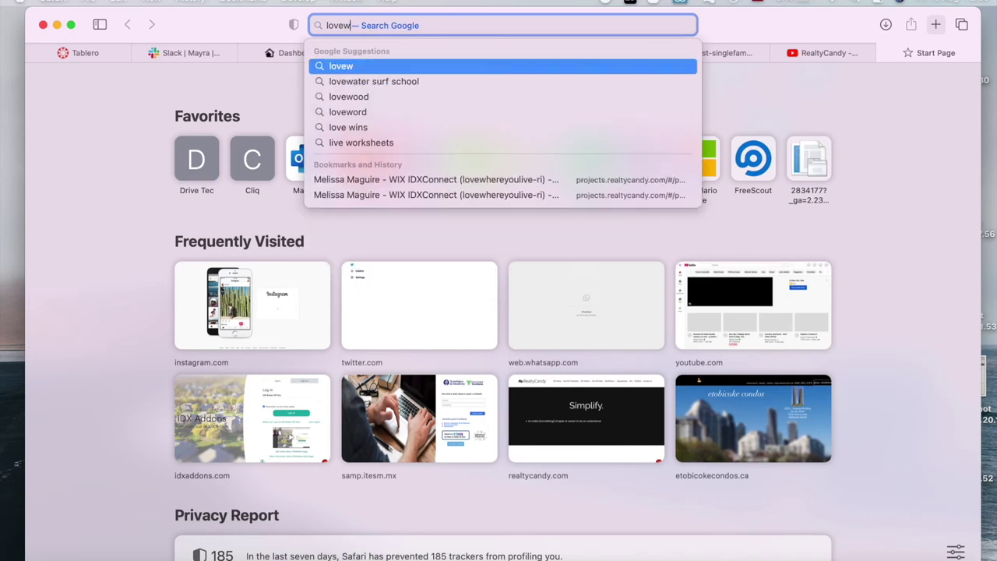
{"action": "left_click", "coordinate": [423, 196]}
{"action": "scroll", "coordinate": [546, 435], "scroll_direction": "down", "scroll_amount": 4}
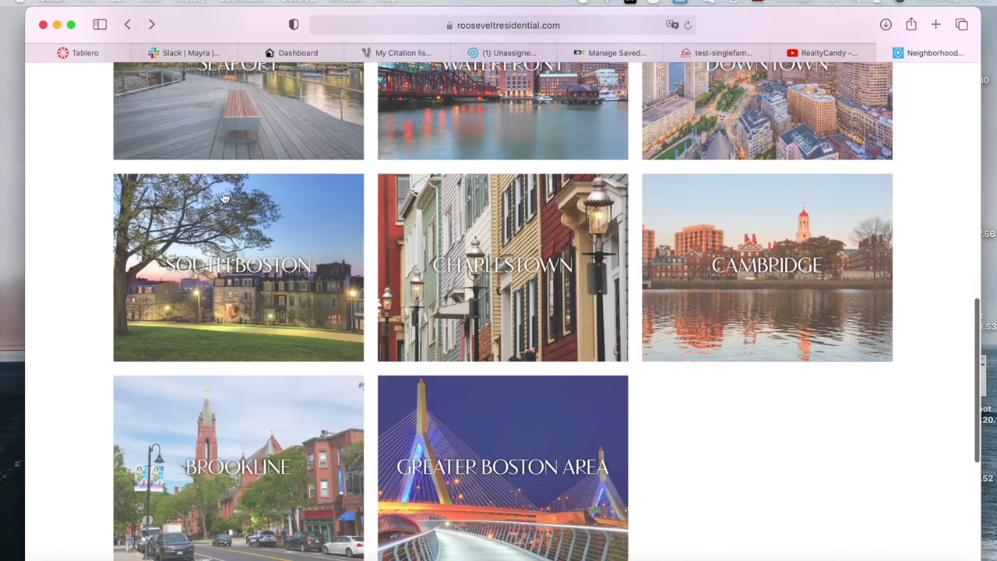
{"action": "scroll", "coordinate": [382, 267], "scroll_direction": "up", "scroll_amount": 5}
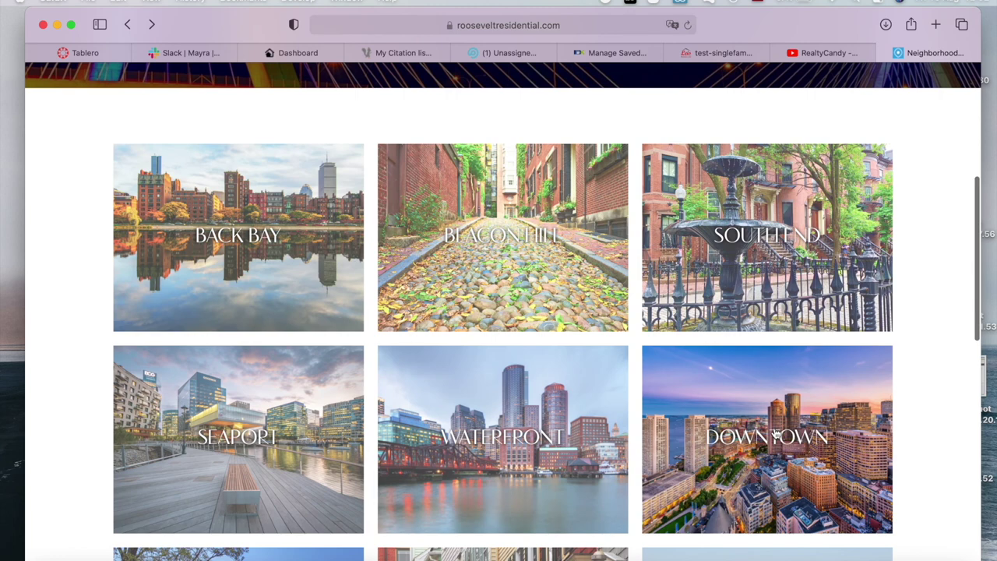
- Open the Downtown neighborhood's results page, look through its description and listings, and return to the Neighborhoods page
{"action": "left_click", "coordinate": [786, 452]}
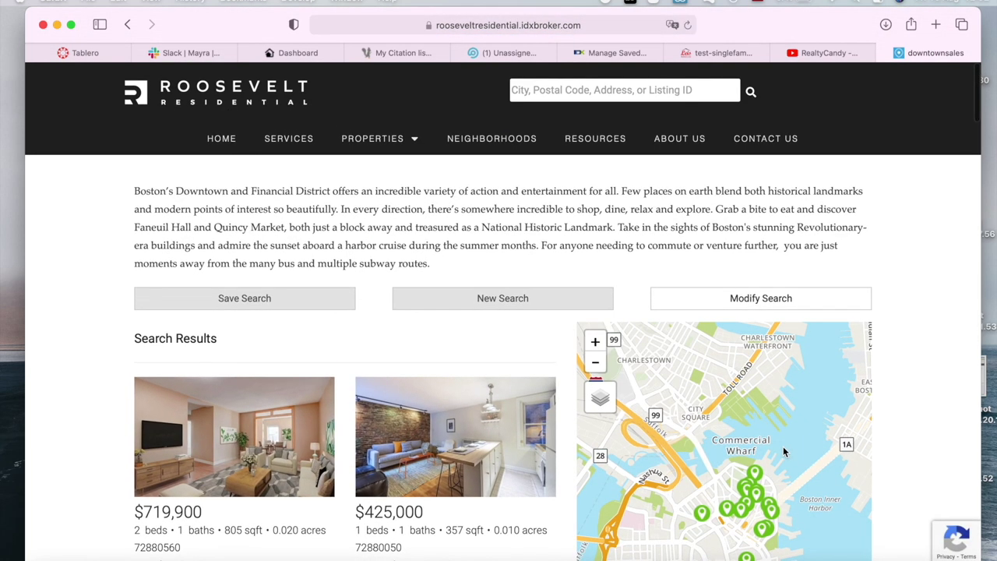
{"action": "left_click", "coordinate": [127, 24]}
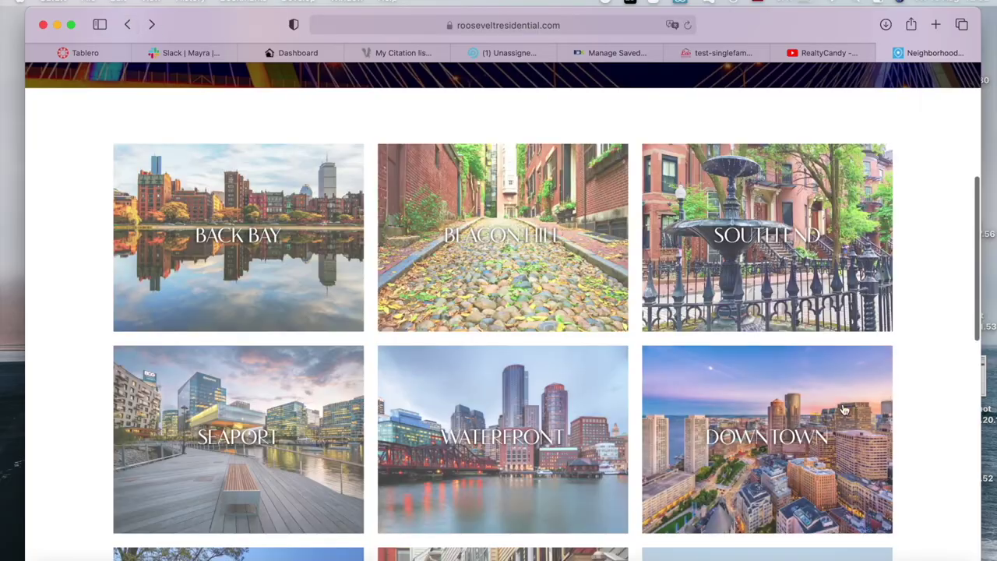
{"action": "left_click", "coordinate": [736, 399]}
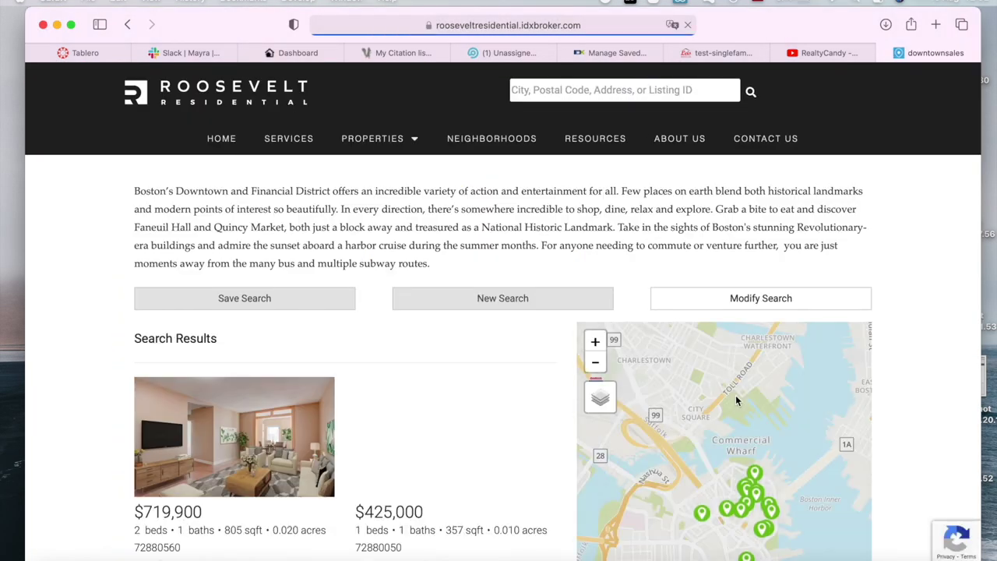
{"action": "scroll", "coordinate": [736, 399], "scroll_direction": "up", "scroll_amount": 1}
{"action": "scroll", "coordinate": [736, 399], "scroll_direction": "down", "scroll_amount": 10}
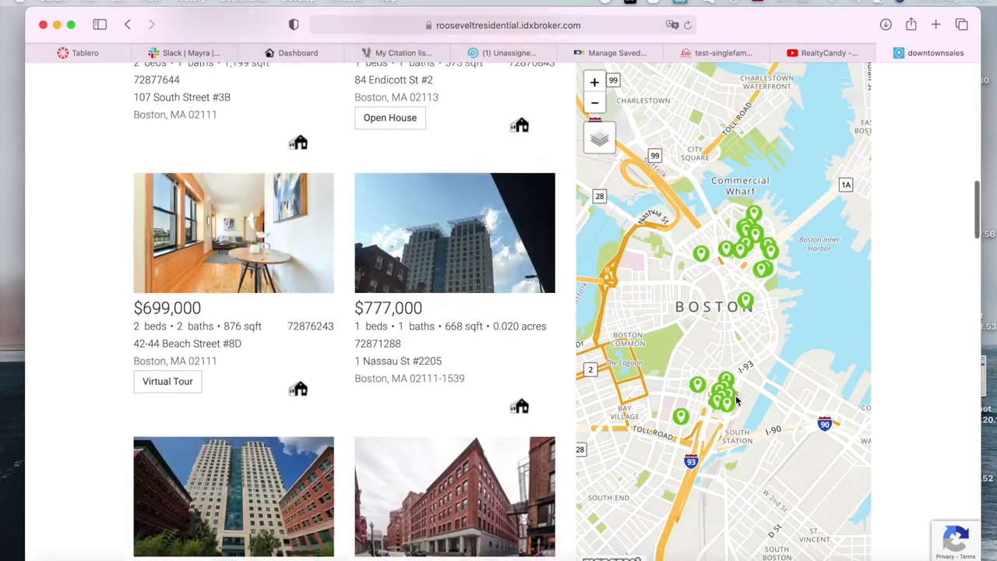
{"action": "scroll", "coordinate": [736, 399], "scroll_direction": "up", "scroll_amount": 13}
{"action": "key", "text": "super+bracketleft"}
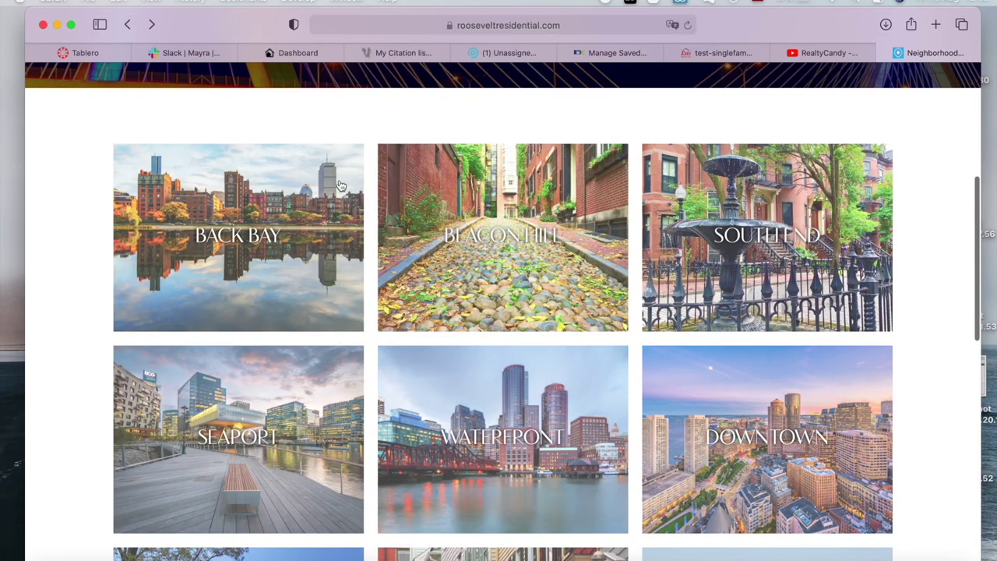
- Look over the whole Neighborhoods page and switch back to the Saved Links list in IDX Broker
{"action": "scroll", "coordinate": [413, 425], "scroll_direction": "down", "scroll_amount": 8}
{"action": "scroll", "coordinate": [406, 416], "scroll_direction": "up", "scroll_amount": 12}
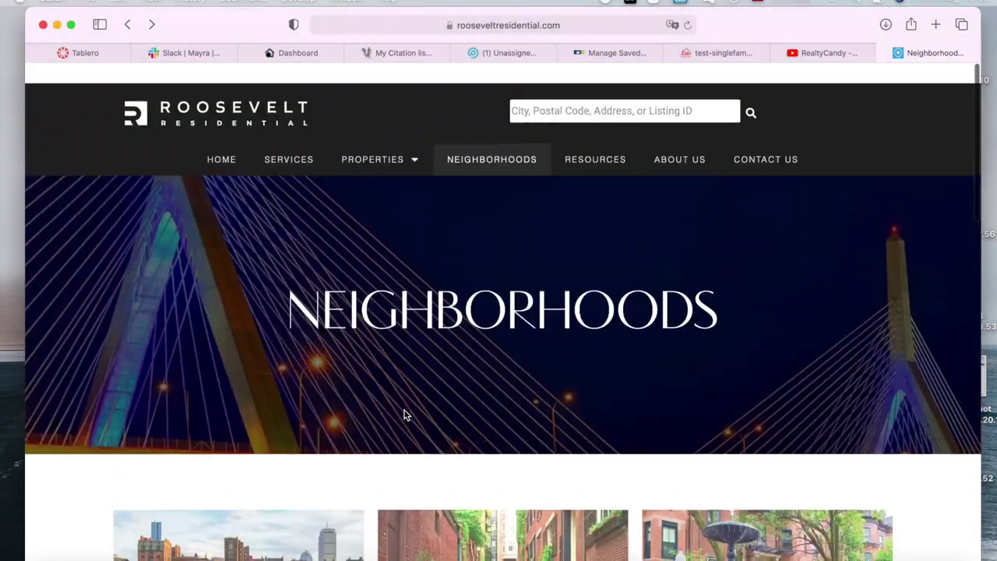
{"action": "left_click", "coordinate": [615, 52]}
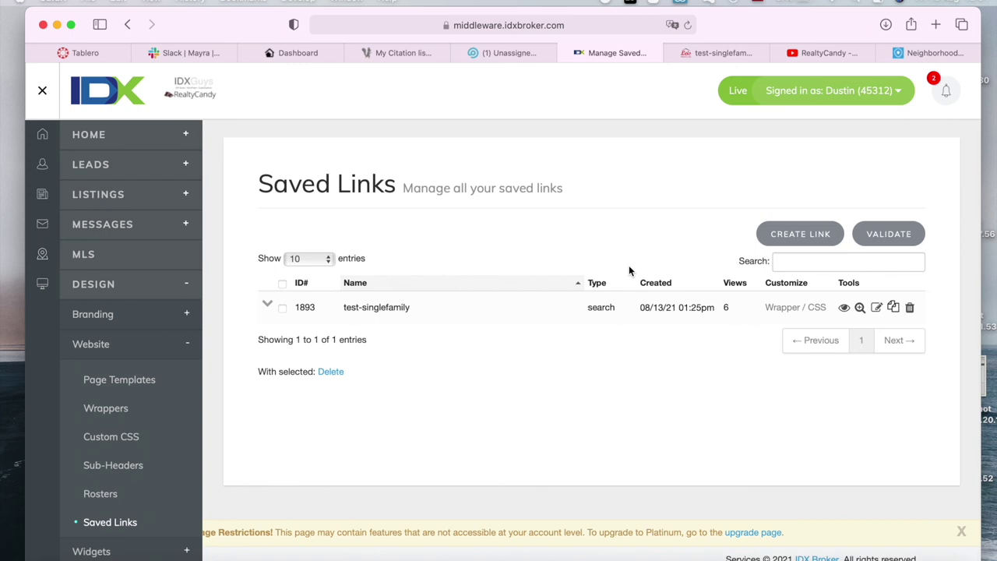